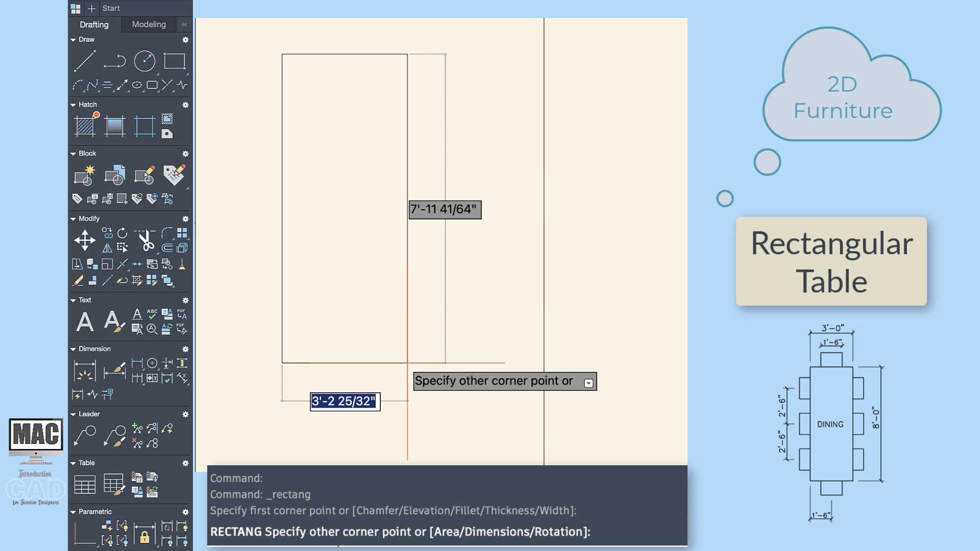
# - Give the table rectangle a length of 3' and a width of 8' using the Dimensions option
pyautogui.write('d')
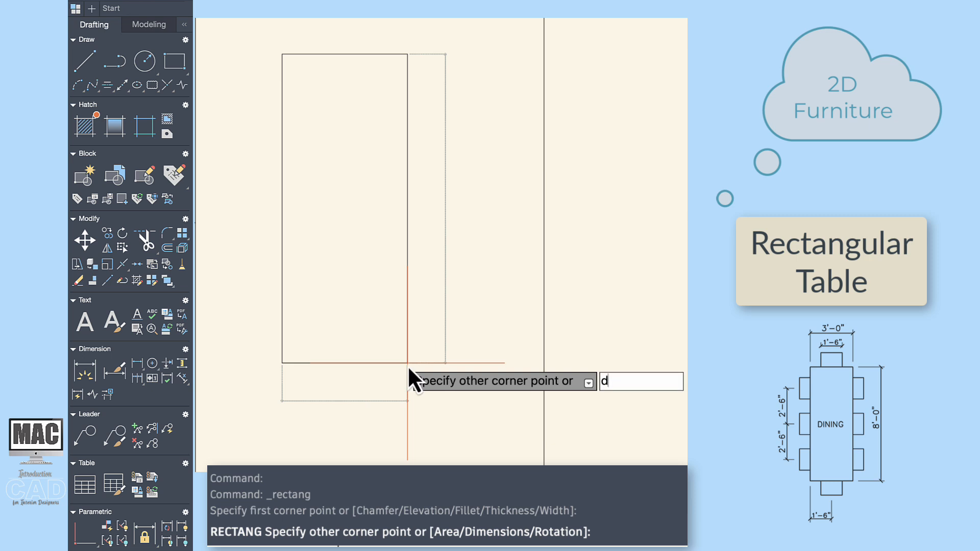
pyautogui.press('Return')
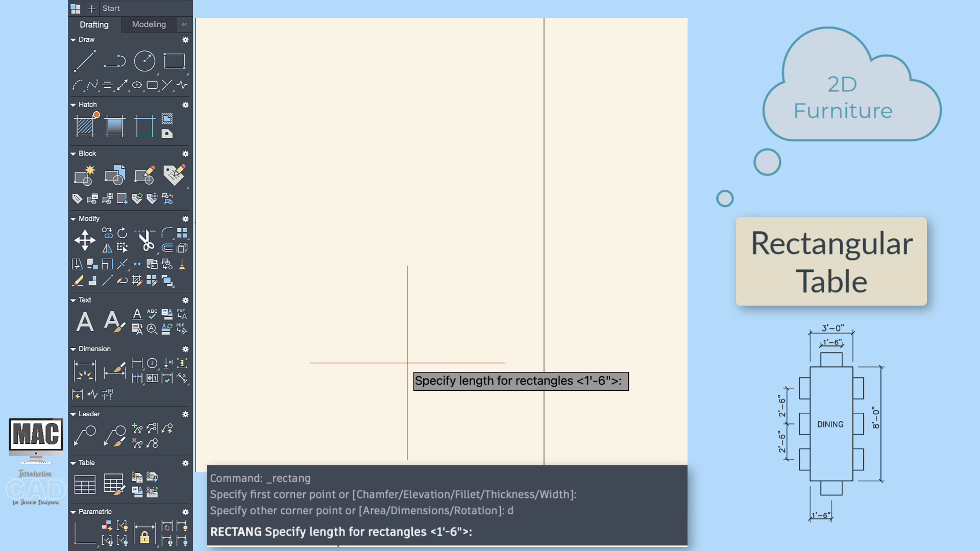
pyautogui.write("3'")
pyautogui.press('Return')
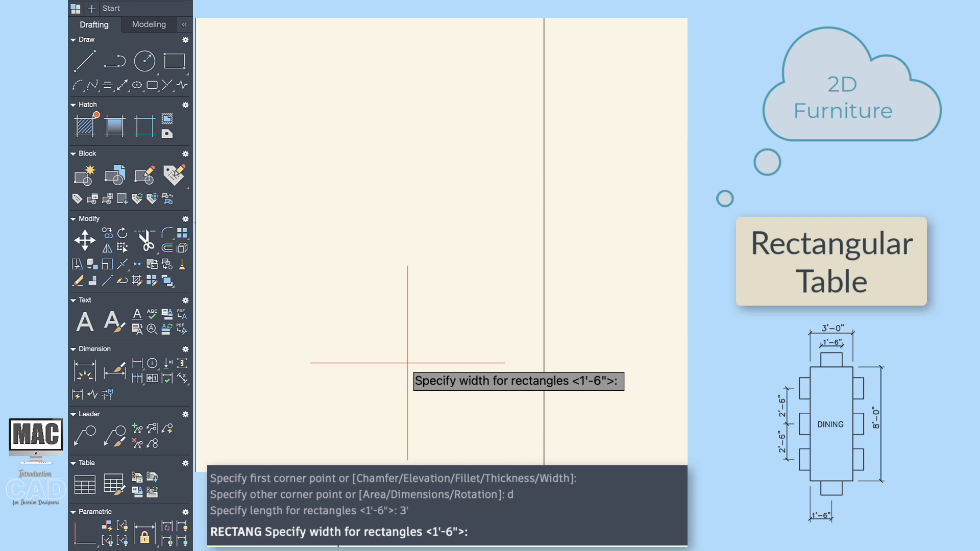
pyautogui.write("8'")
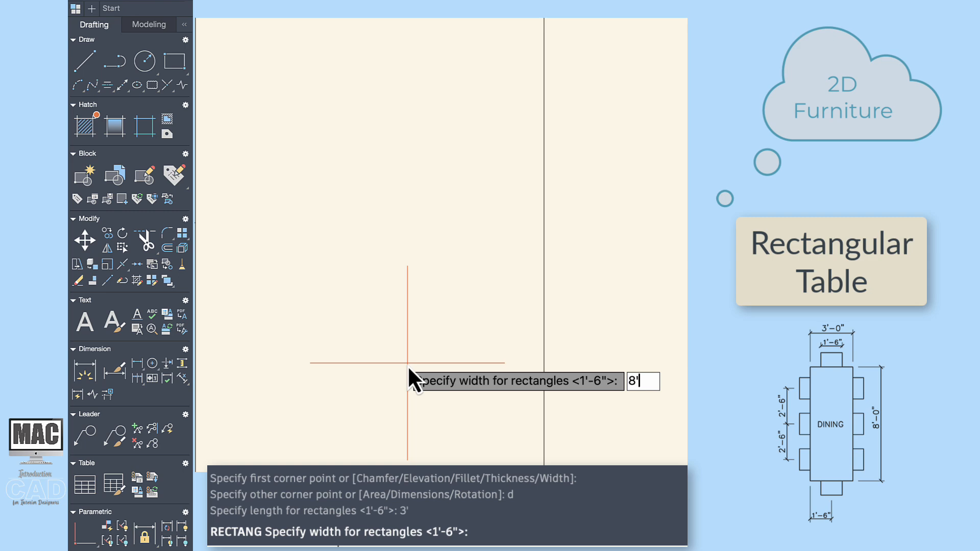
pyautogui.press('Return')
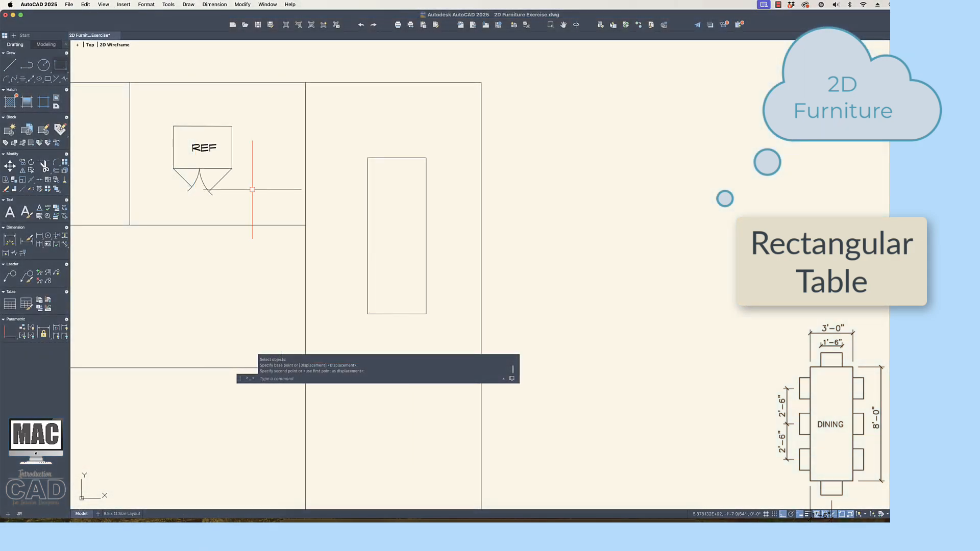
# - Draw an 18" by 18" chair square just above the table rectangle
pyautogui.click(59, 65)
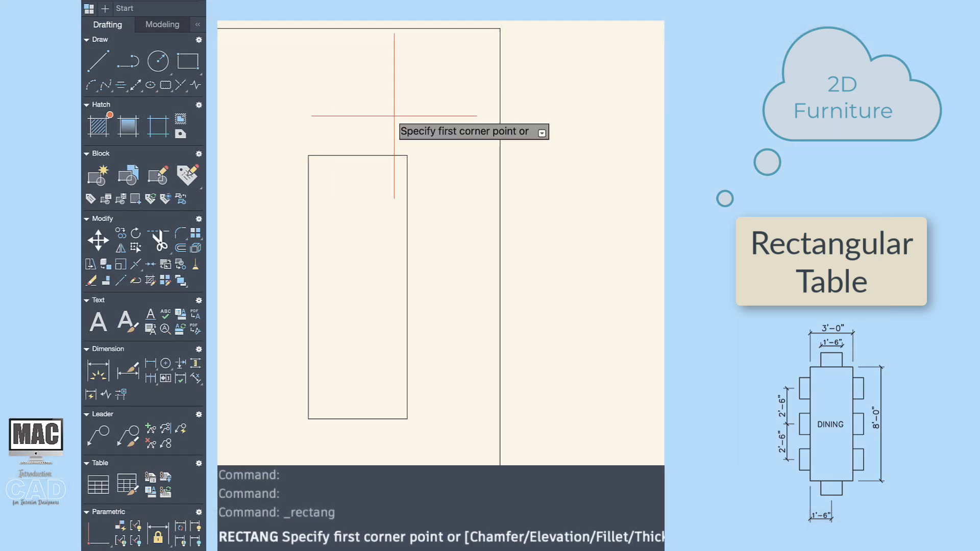
pyautogui.click(318, 74)
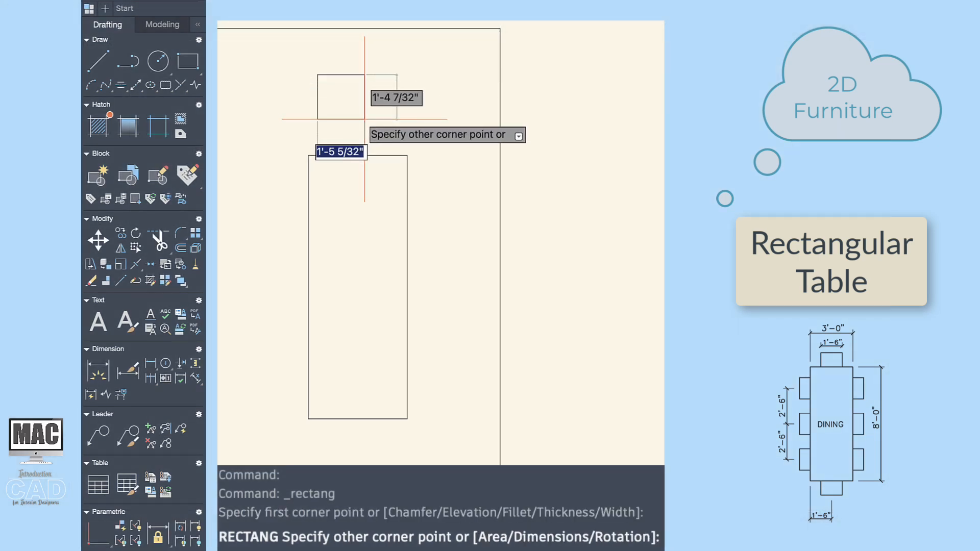
pyautogui.write('d')
pyautogui.press('Return')
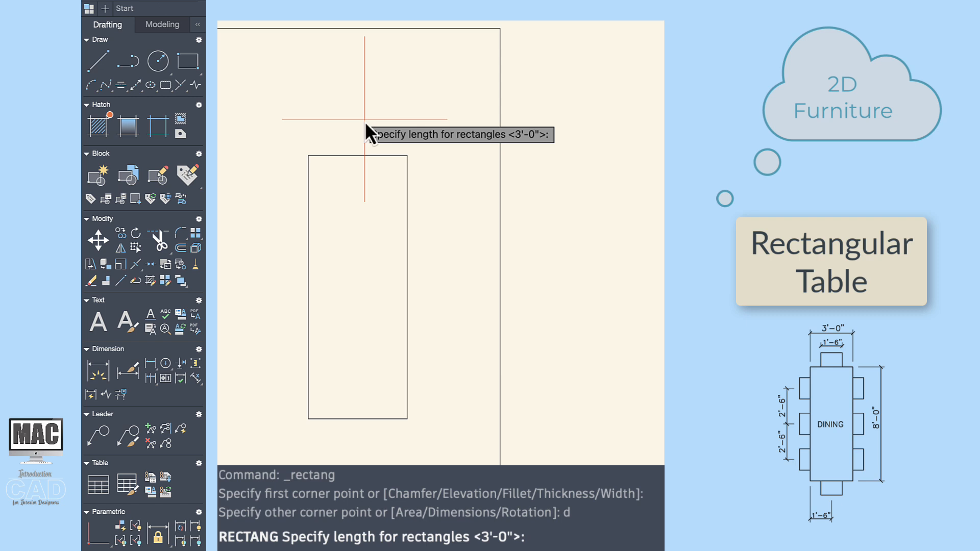
pyautogui.write('18')
pyautogui.press('Return')
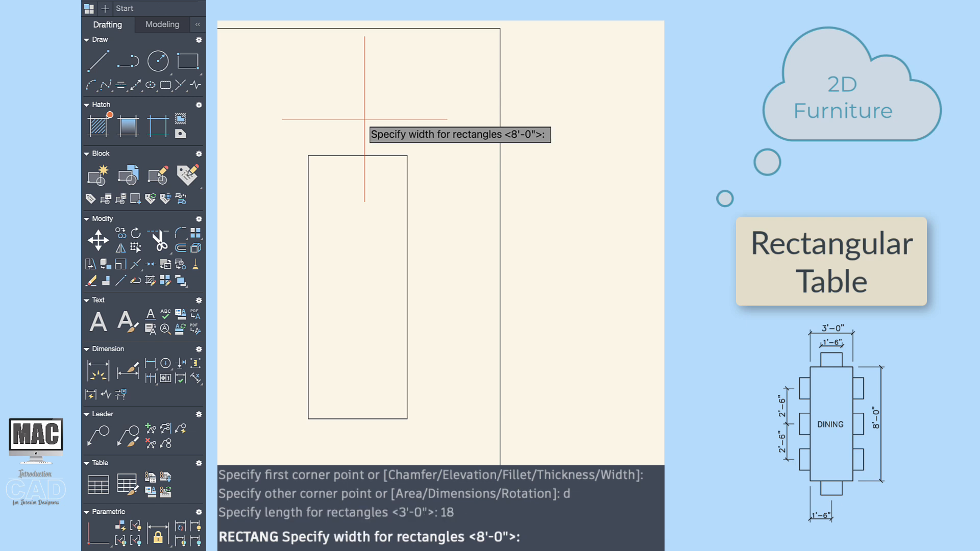
pyautogui.write('18')
pyautogui.press('Return')
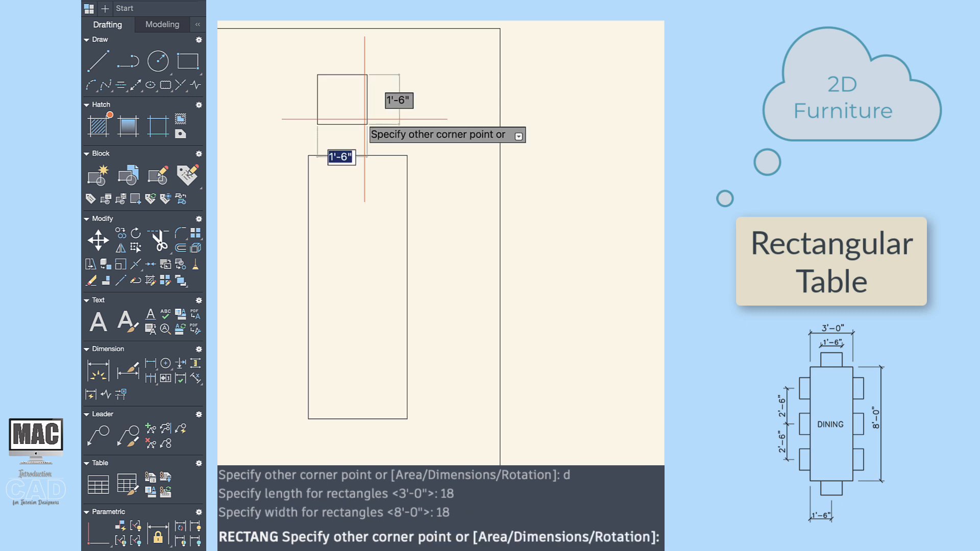
pyautogui.click(365, 119)
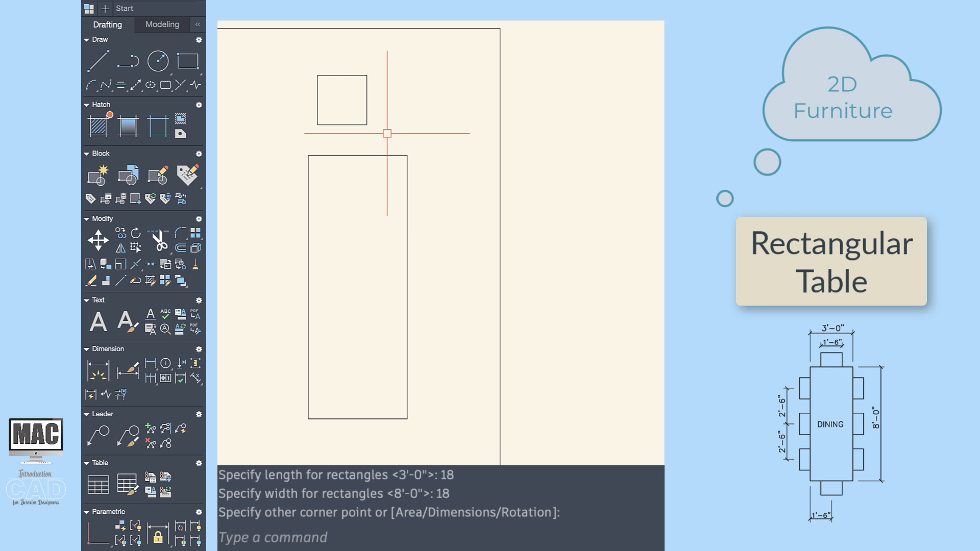
# - Move the chair square by its lower edge's midpoint onto the midpoint of the table's upper edge
pyautogui.write('m')
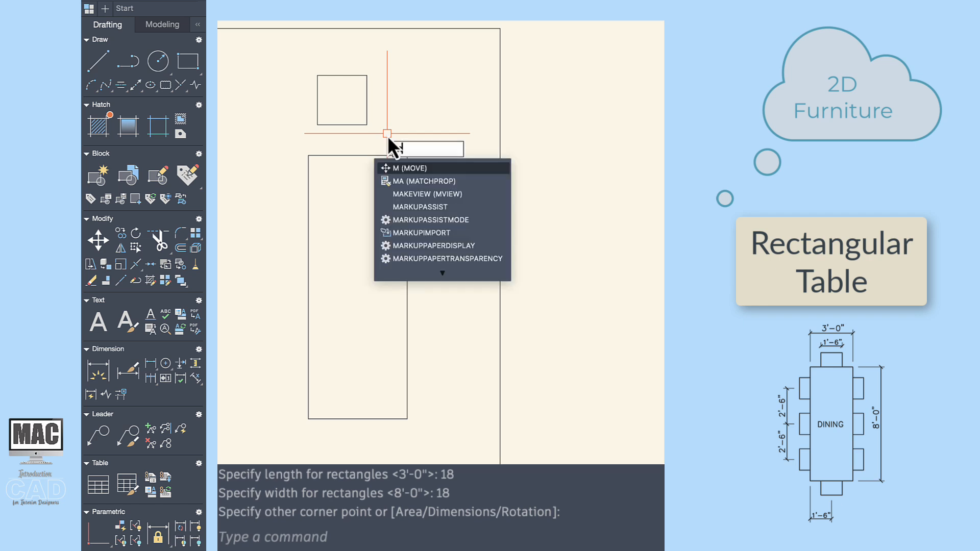
pyautogui.click(416, 169)
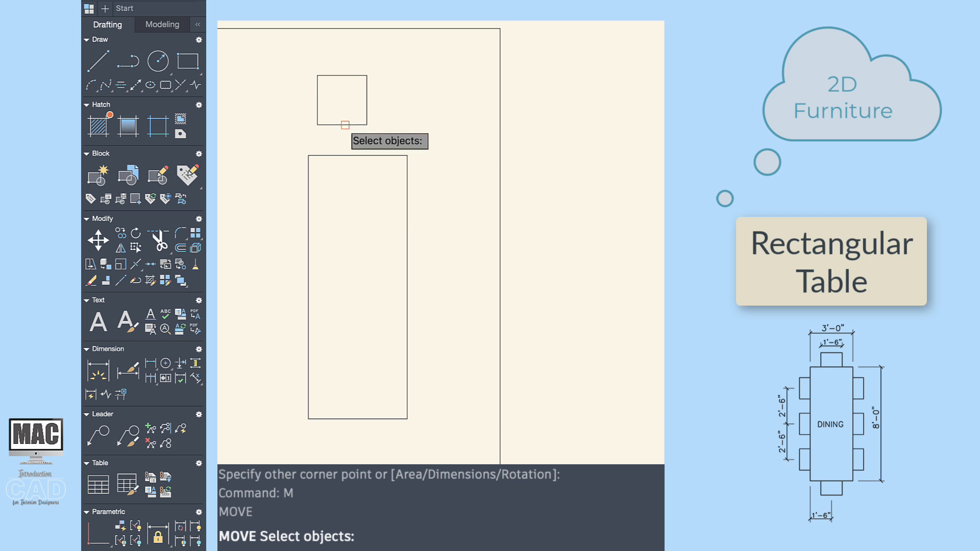
pyautogui.click(344, 124)
pyautogui.press('Return')
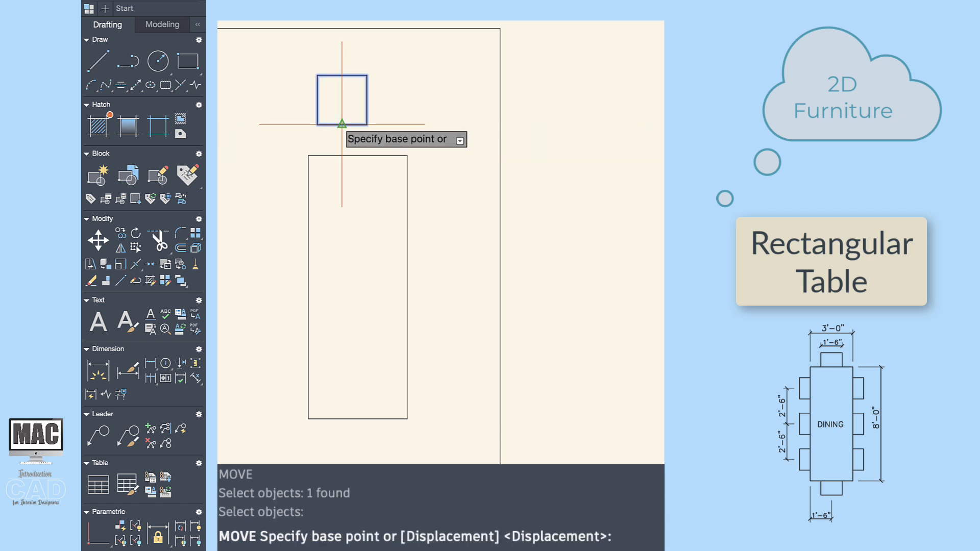
pyautogui.click(342, 124)
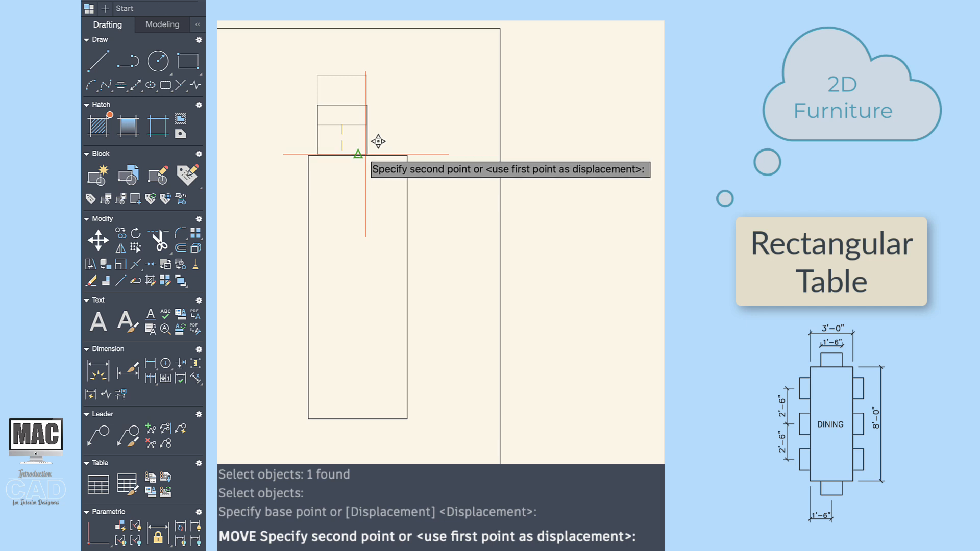
pyautogui.click(365, 154)
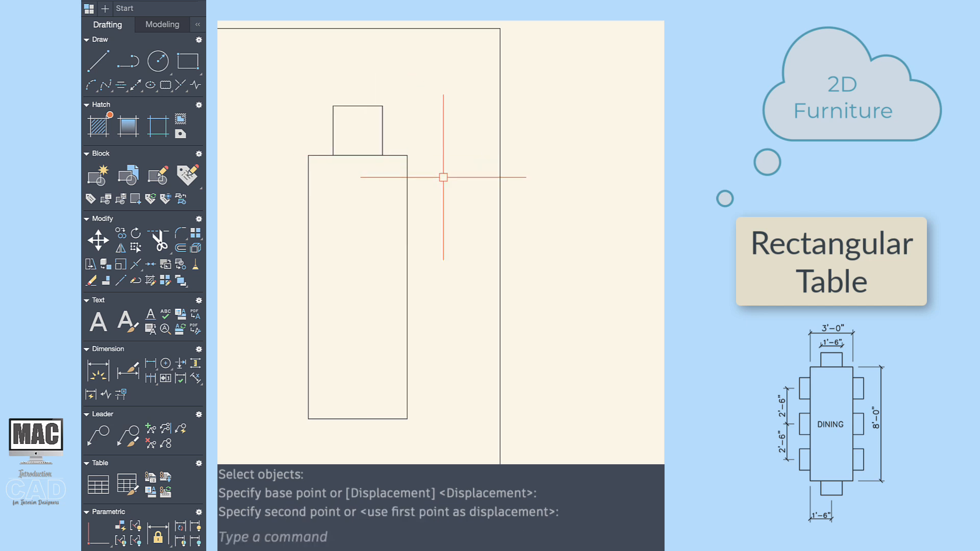
# - Copy the chair from its upper edge's midpoint to the midpoint of the table's lower edge
pyautogui.write('co')
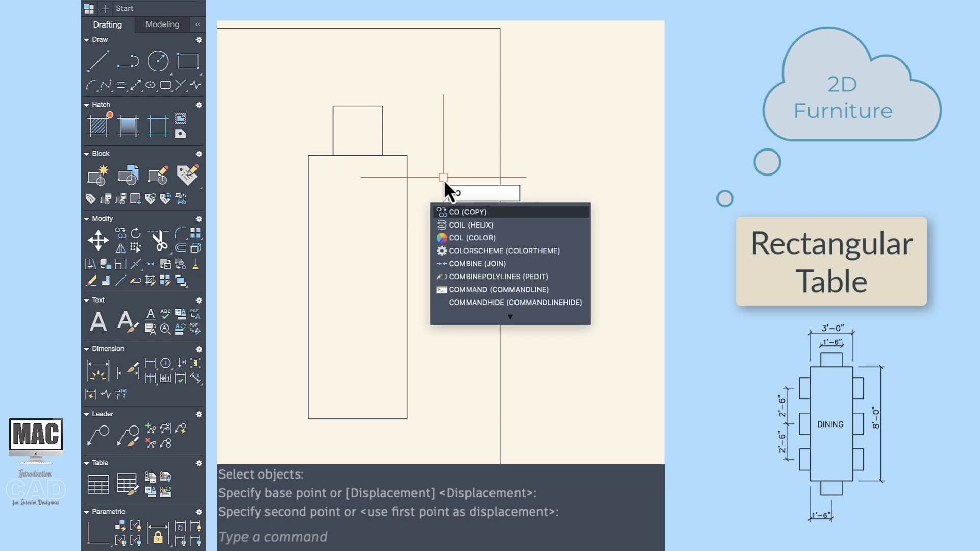
pyautogui.click(507, 213)
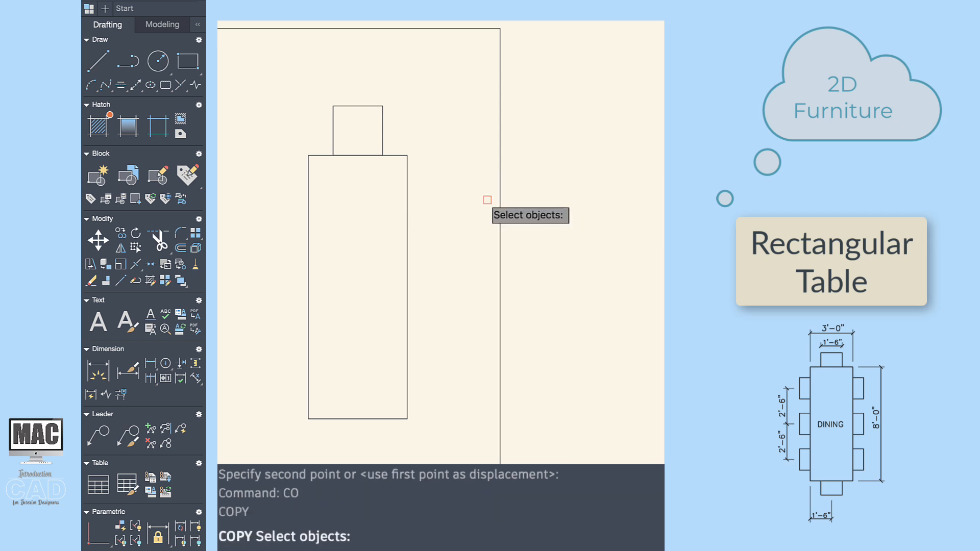
pyautogui.click(382, 132)
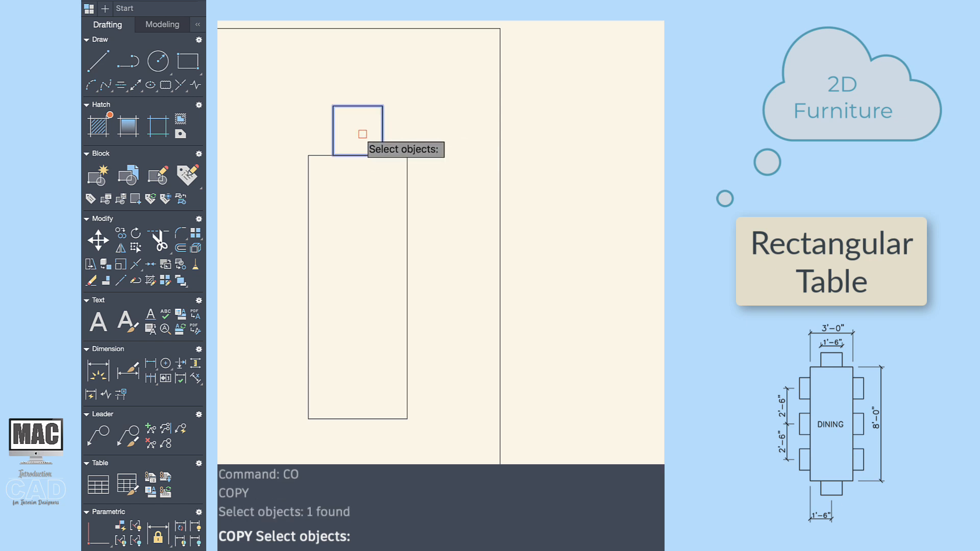
pyautogui.press('Return')
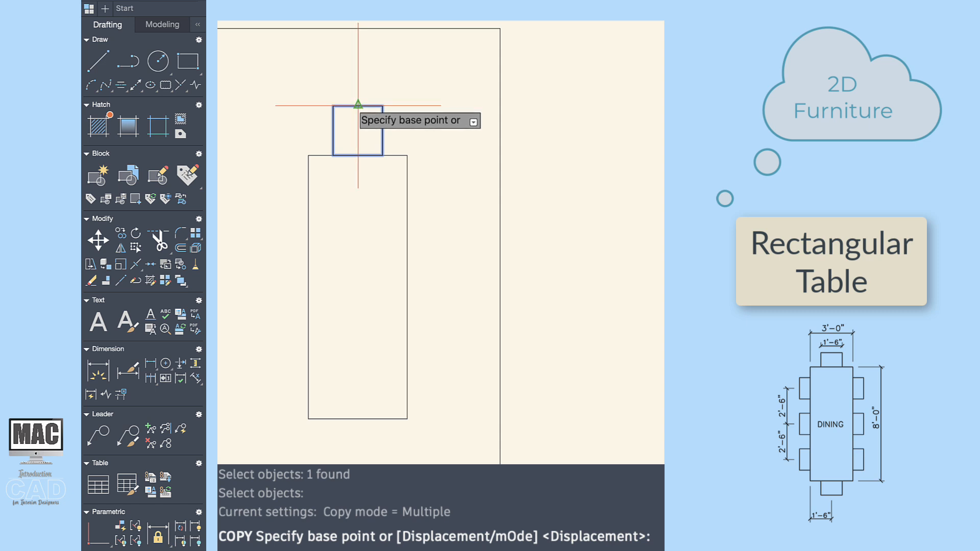
pyautogui.click(358, 105)
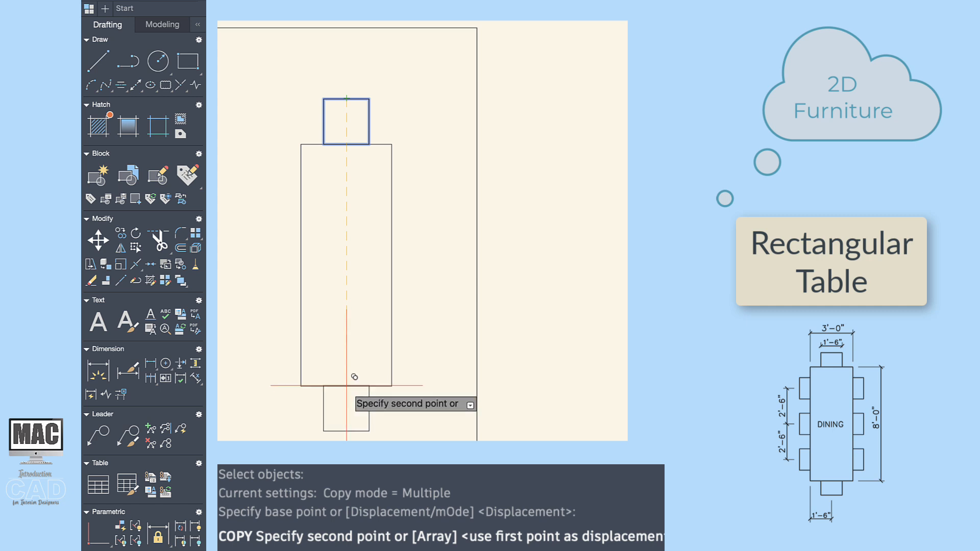
pyautogui.click(346, 386)
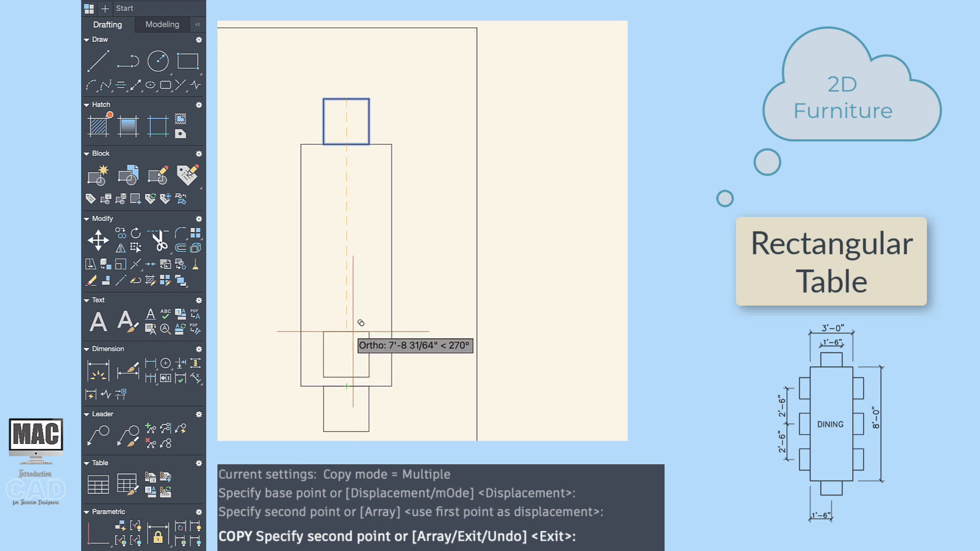
pyautogui.press('Return')
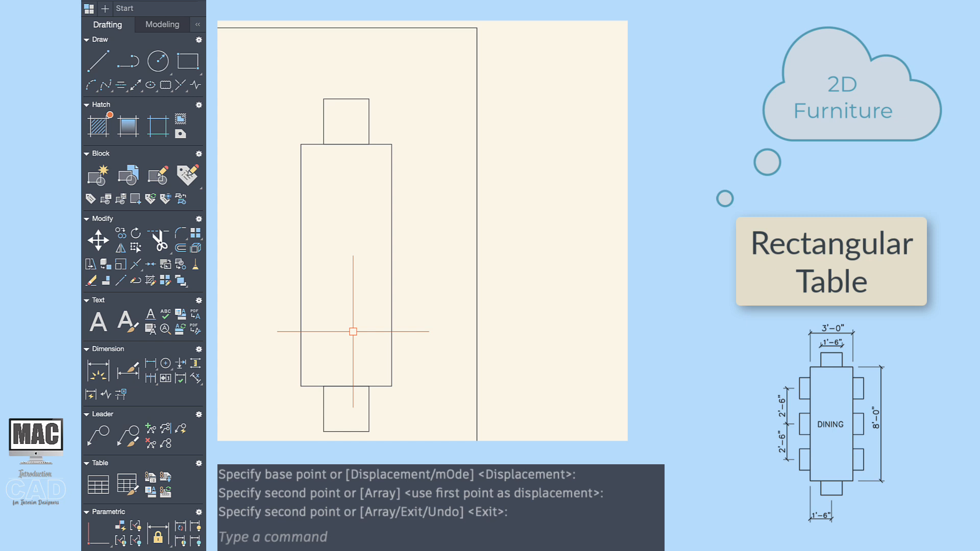
# - Copy the lower chair from its right edge's midpoint to the midpoint of the table's left edge
pyautogui.write('co')
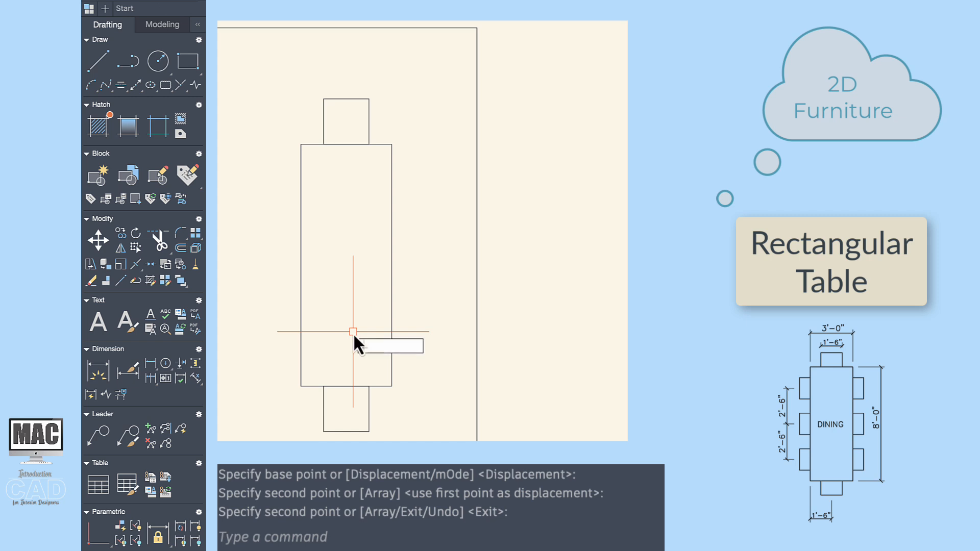
pyautogui.press('Return')
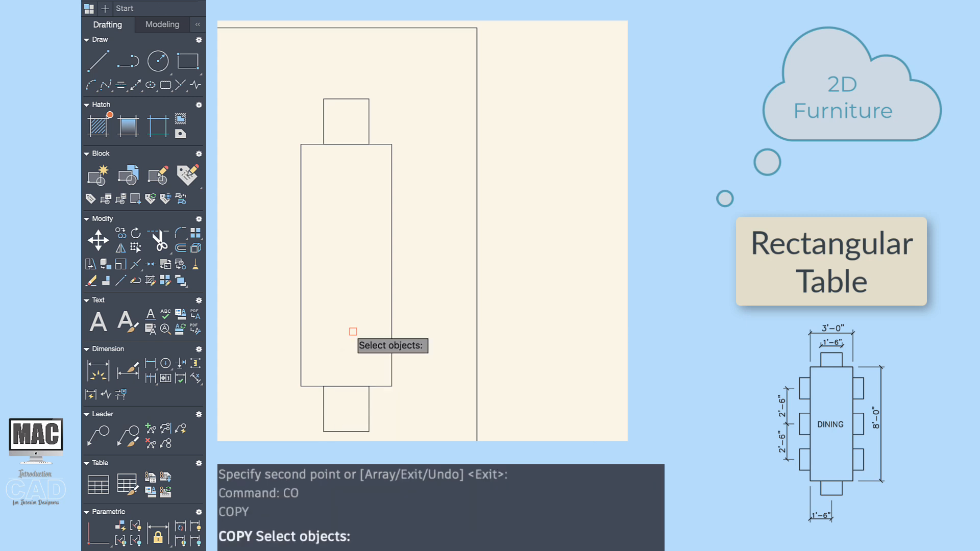
pyautogui.click(368, 407)
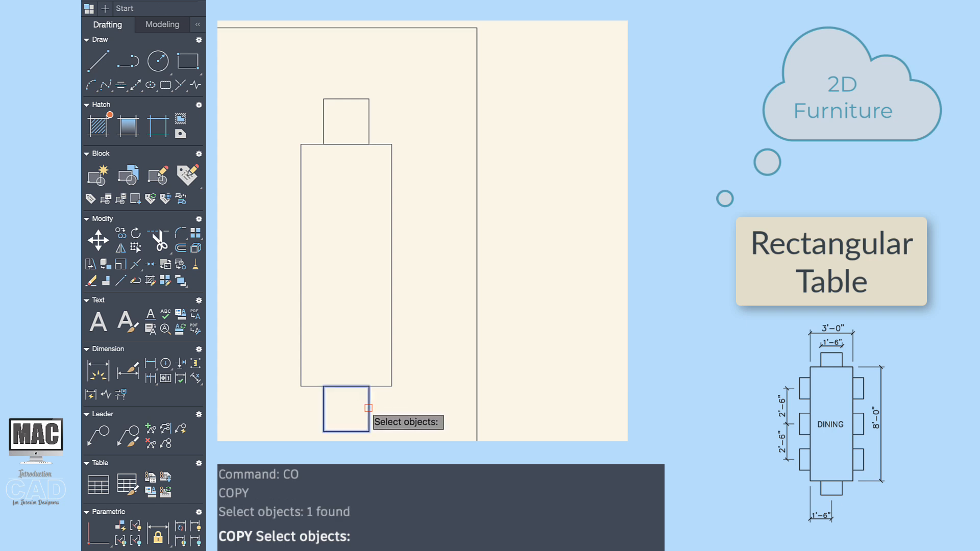
pyautogui.press('Return')
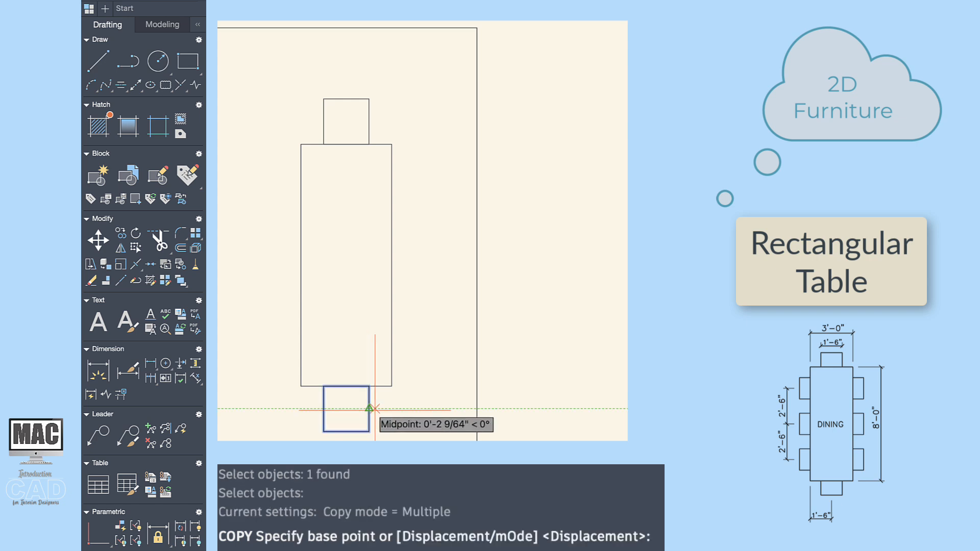
pyautogui.click(372, 408)
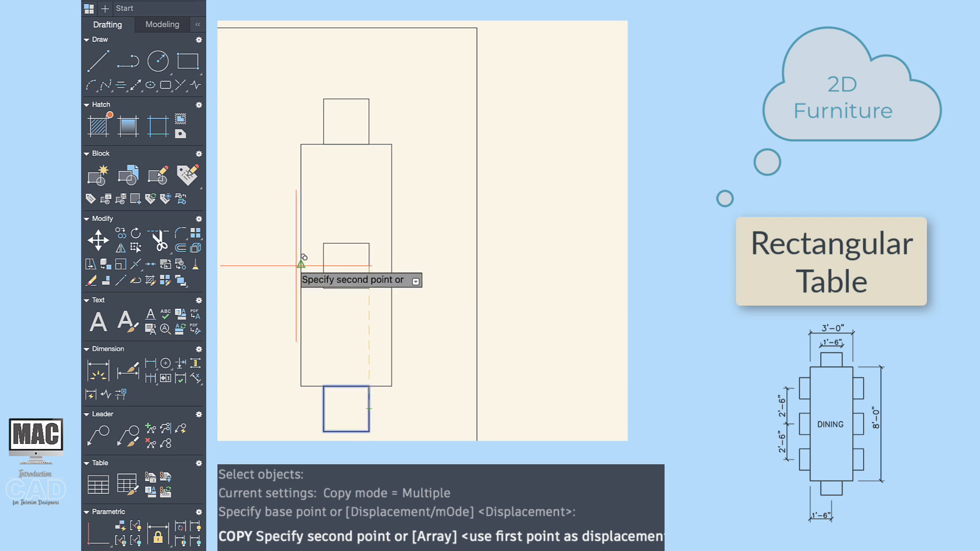
pyautogui.click(300, 265)
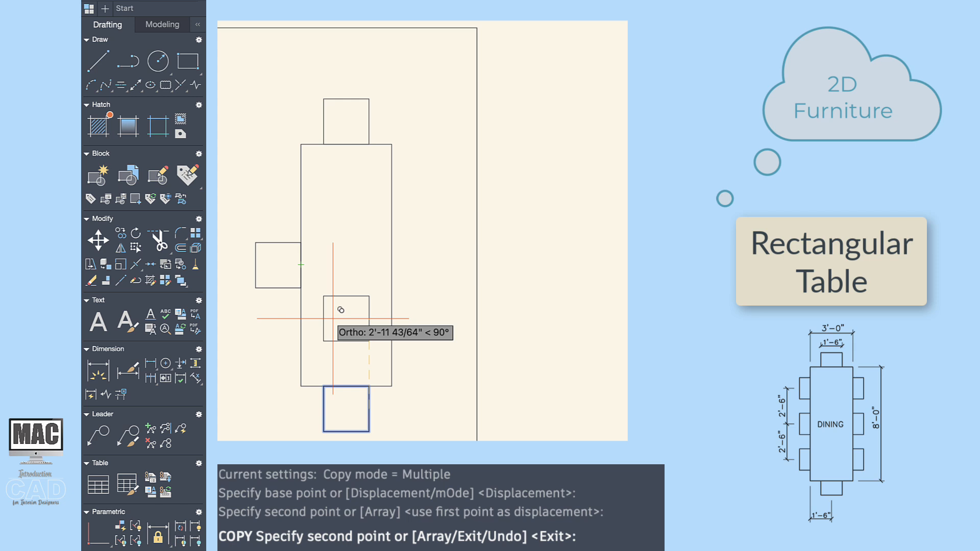
pyautogui.press('Return')
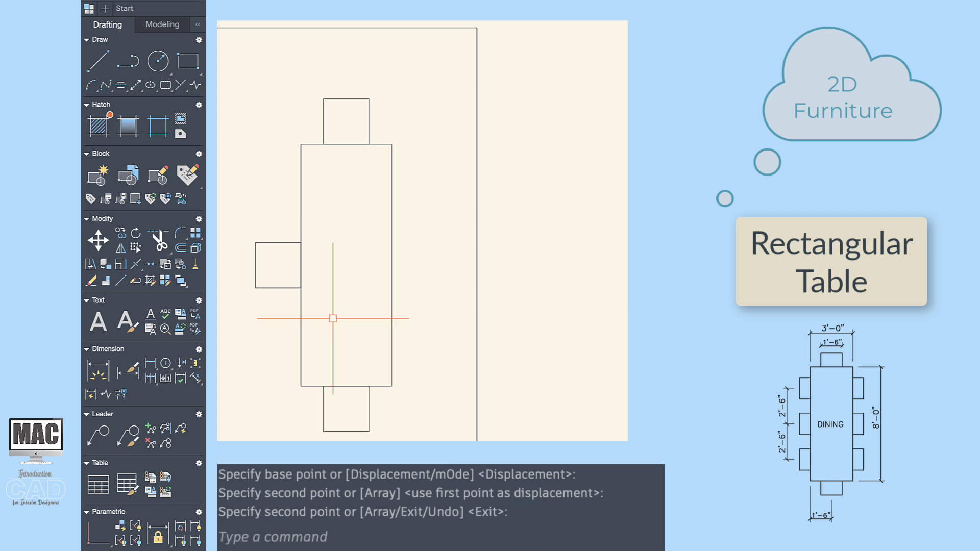
pyautogui.press('Escape')
pyautogui.press('Escape')
# - Move the lower chair 3" straight up so it tucks under the table
pyautogui.write('m')
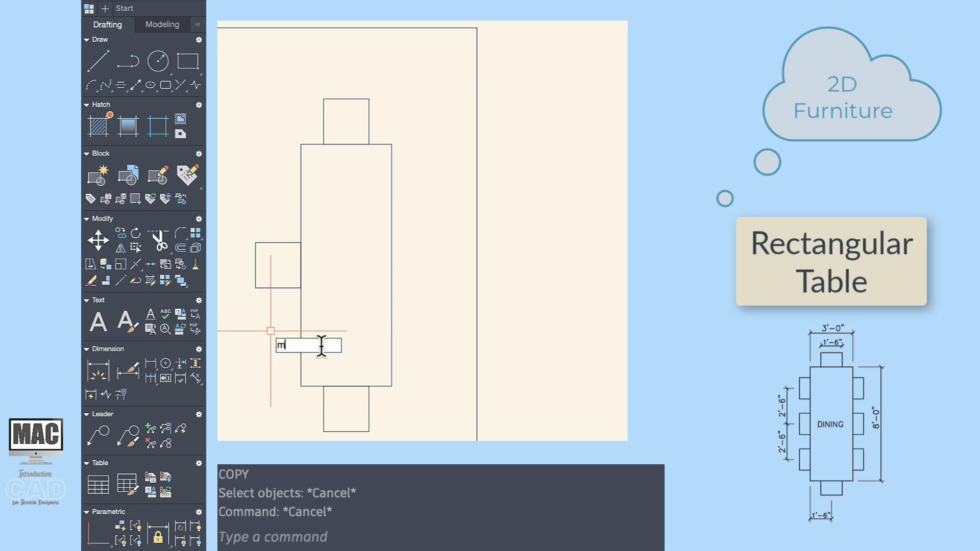
pyautogui.press('Return')
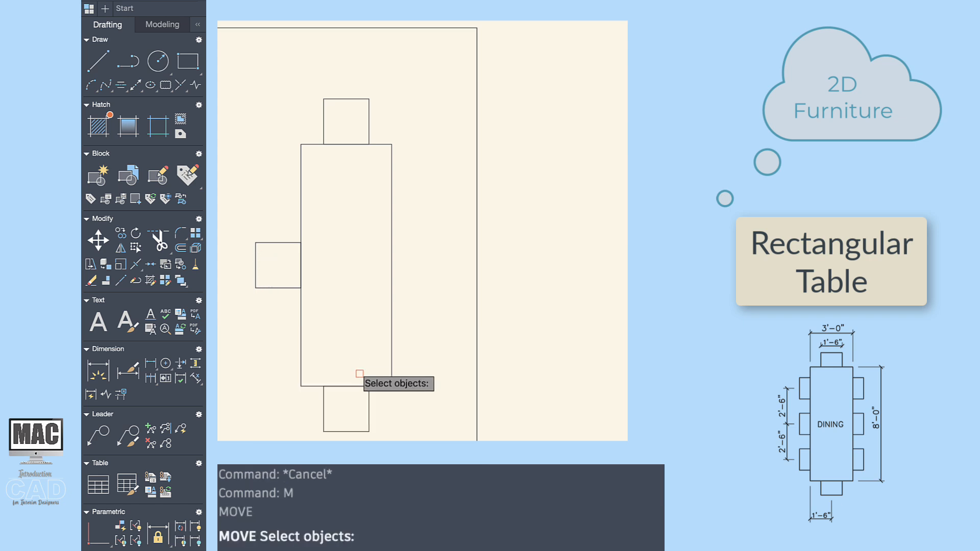
pyautogui.click(370, 413)
pyautogui.press('Return')
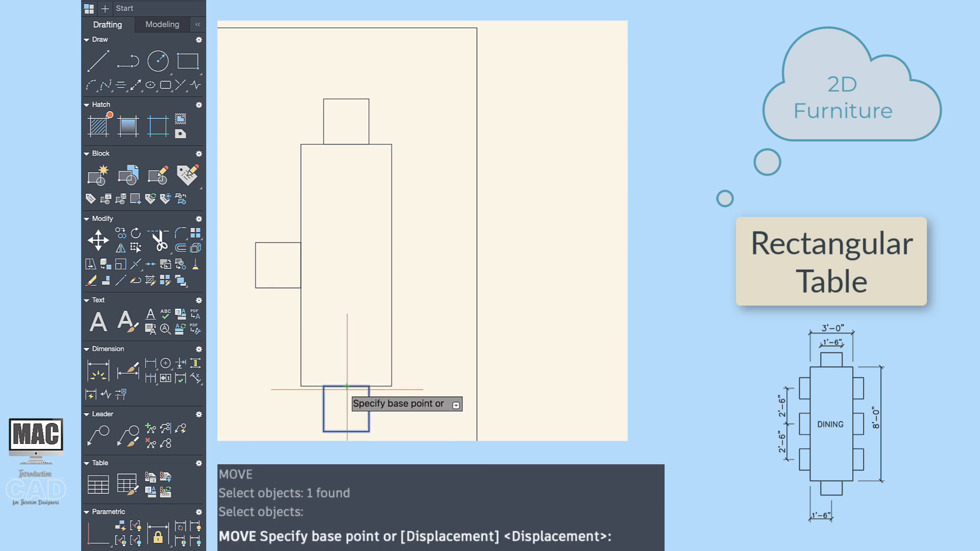
pyautogui.click(348, 384)
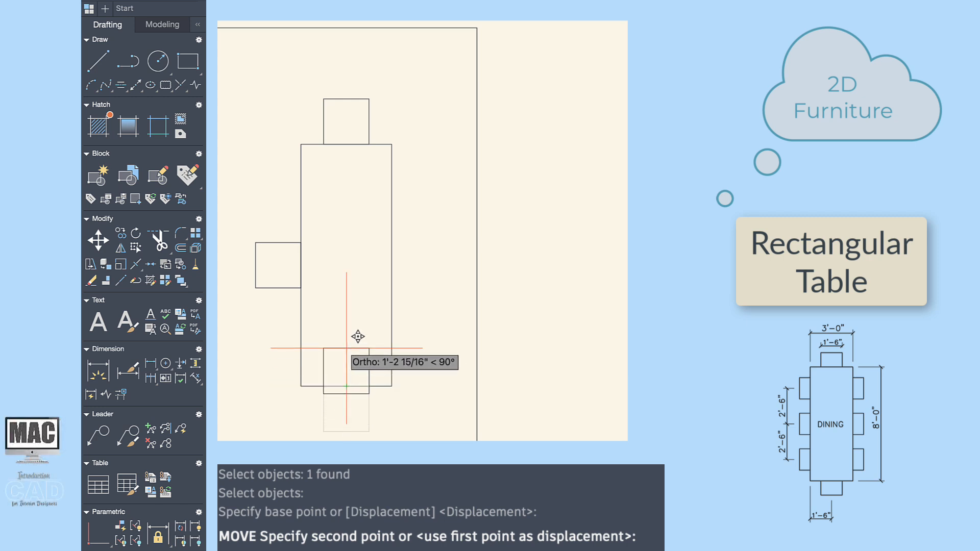
pyautogui.write('3')
pyautogui.press('Return')
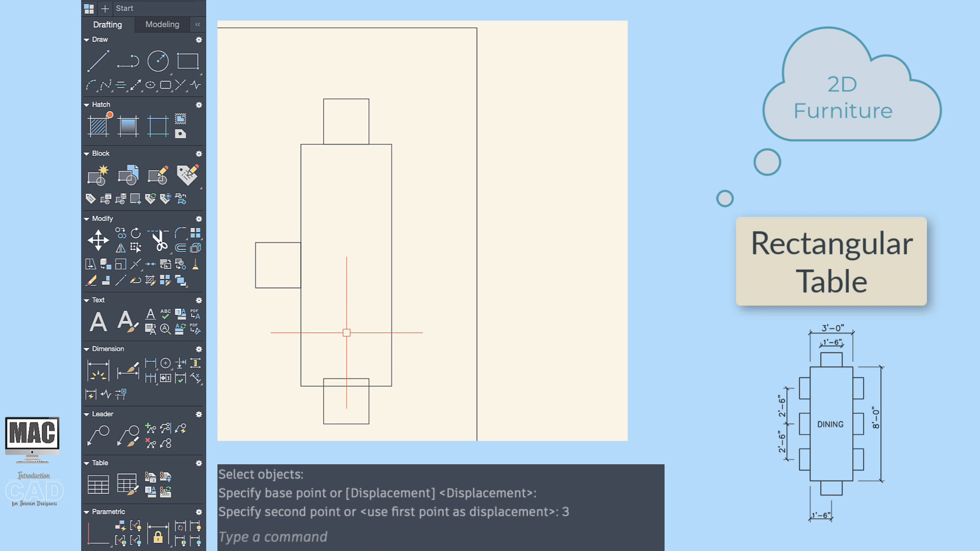
# - Move the upper chair 3" straight down so it tucks under the table
pyautogui.press('Return')
pyautogui.click(347, 100)
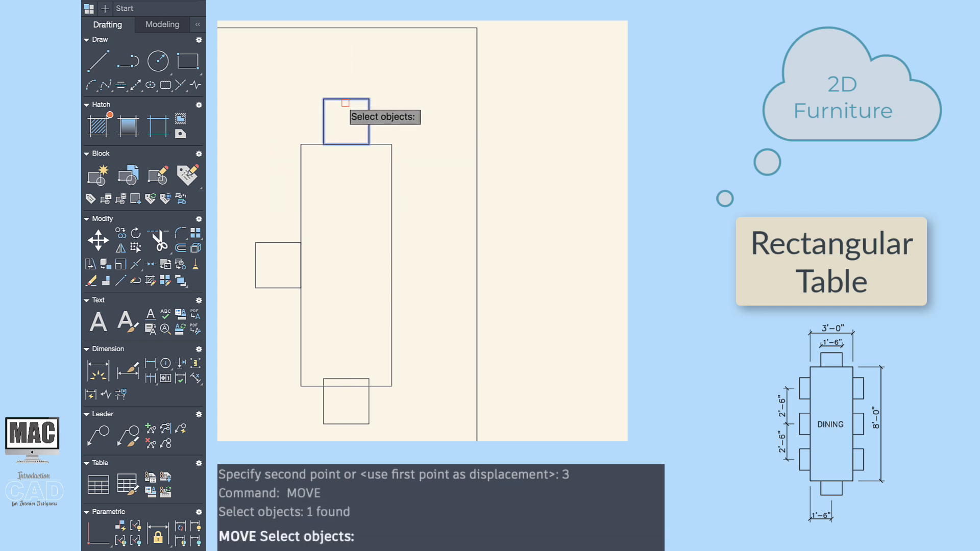
pyautogui.press('Return')
pyautogui.click(346, 144)
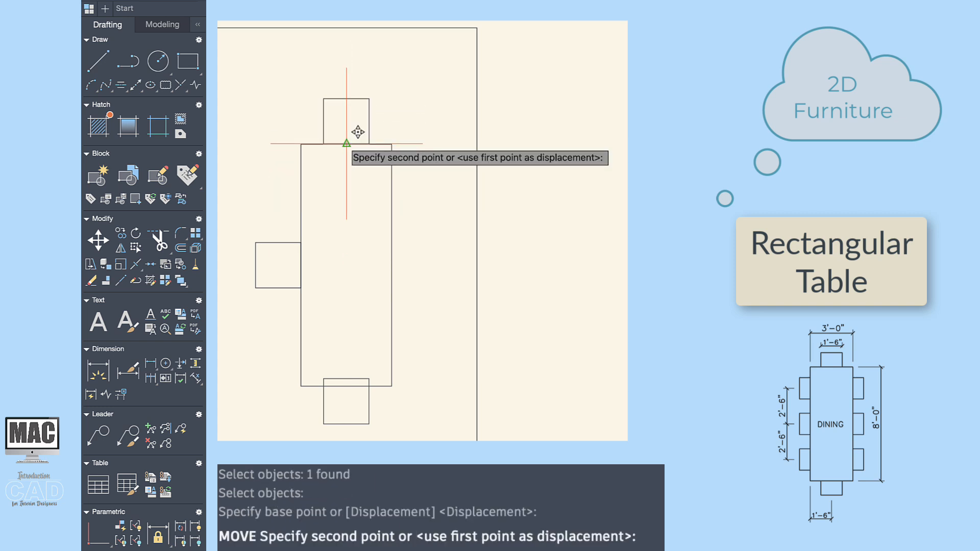
pyautogui.write('3')
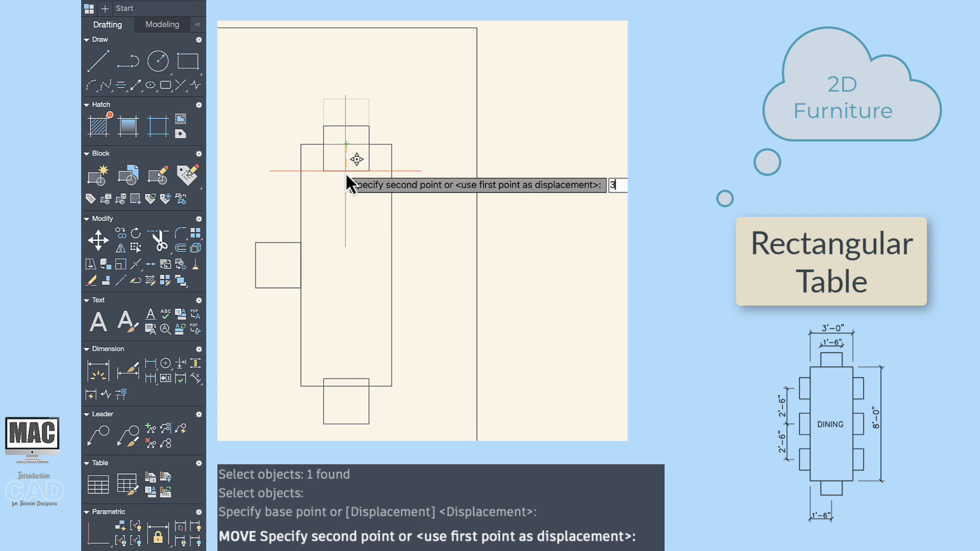
pyautogui.press('Return')
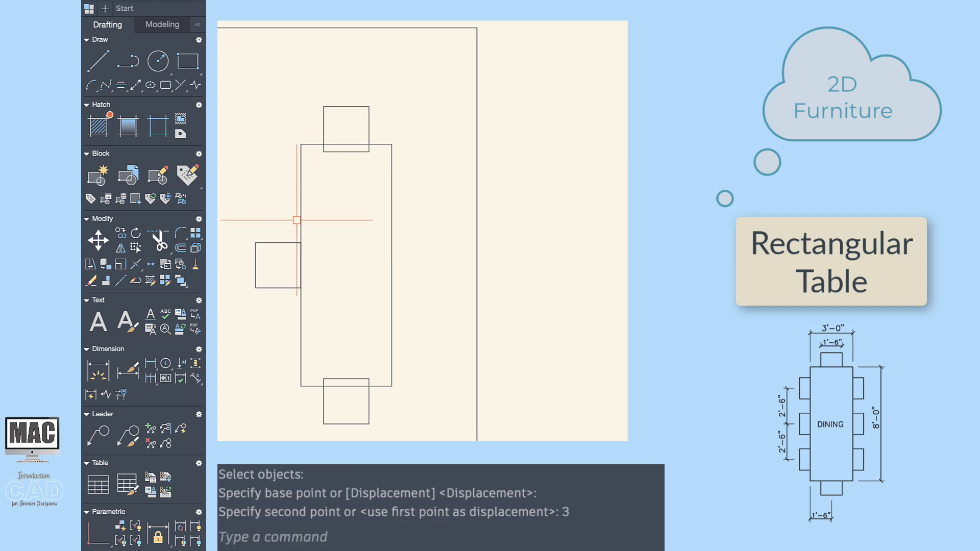
# - Move the left chair 3" horizontally to the right so it tucks under the table
pyautogui.press('Return')
pyautogui.click(284, 241)
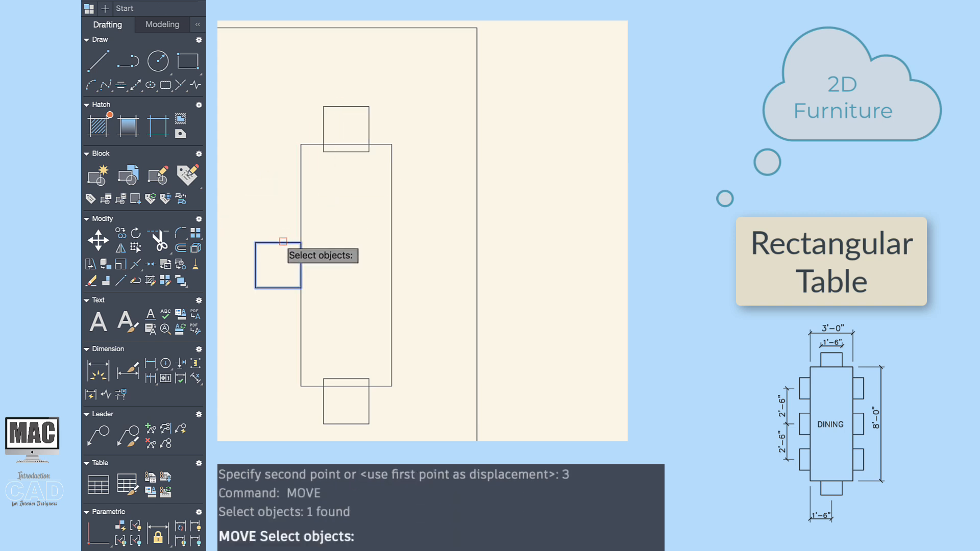
pyautogui.press('Return')
pyautogui.click(300, 264)
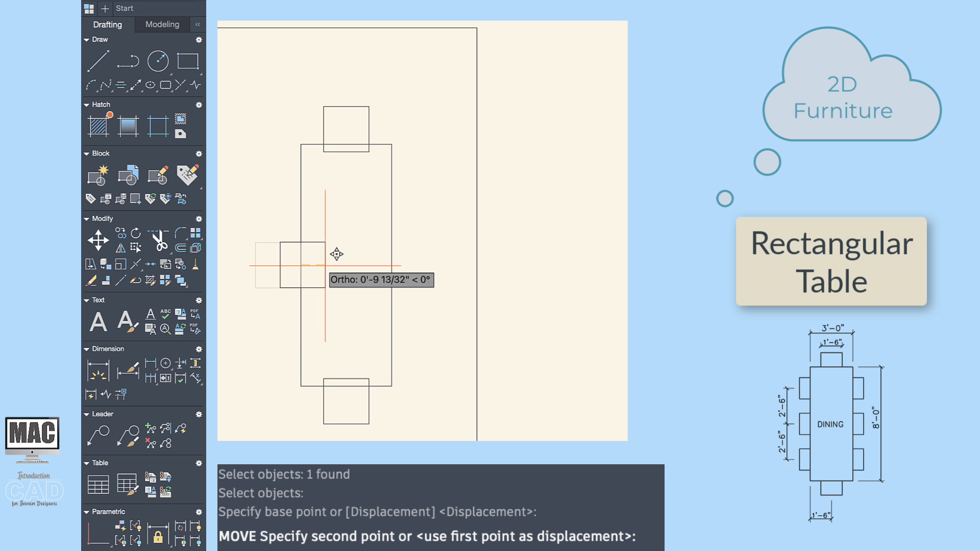
pyautogui.write('3')
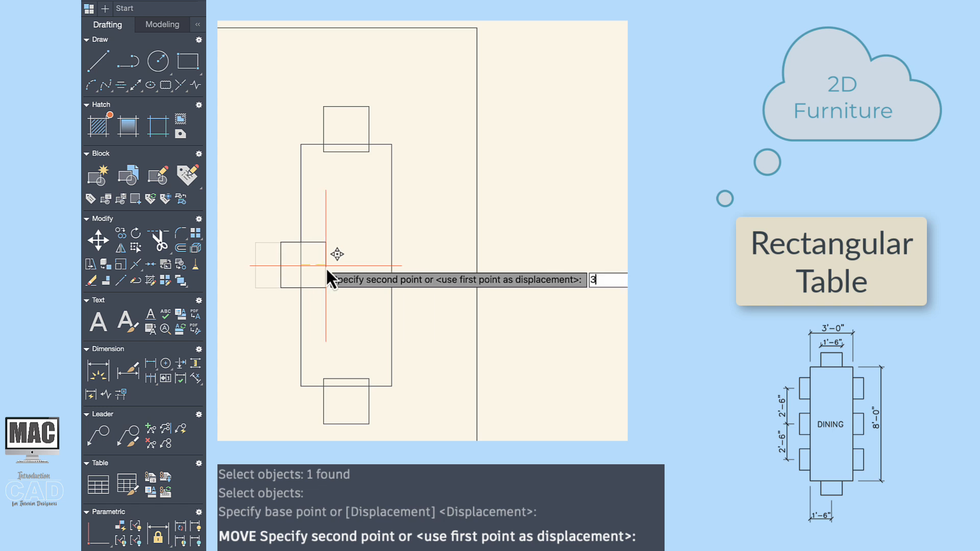
pyautogui.press('Return')
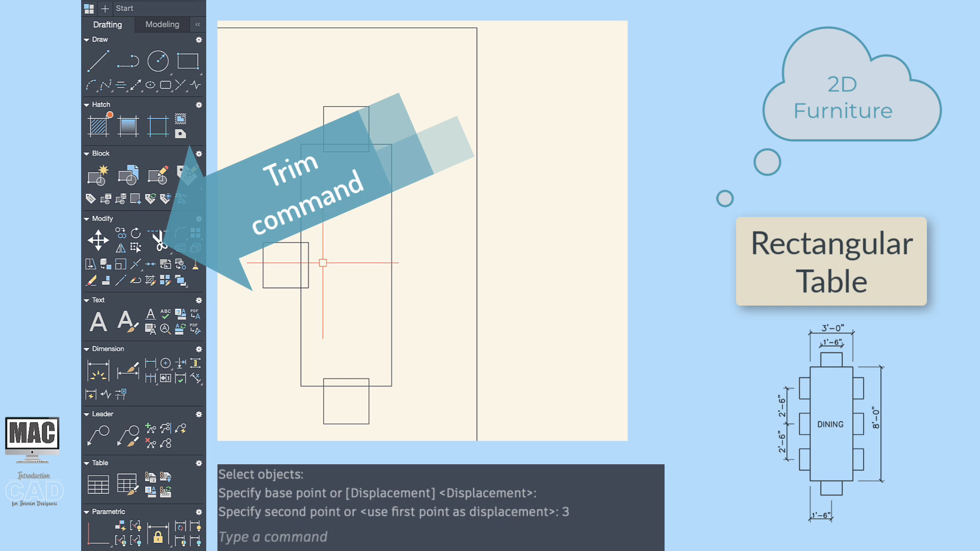
# - Trim away the parts of the chair outlines that lie inside the table rectangle
pyautogui.write('tr')
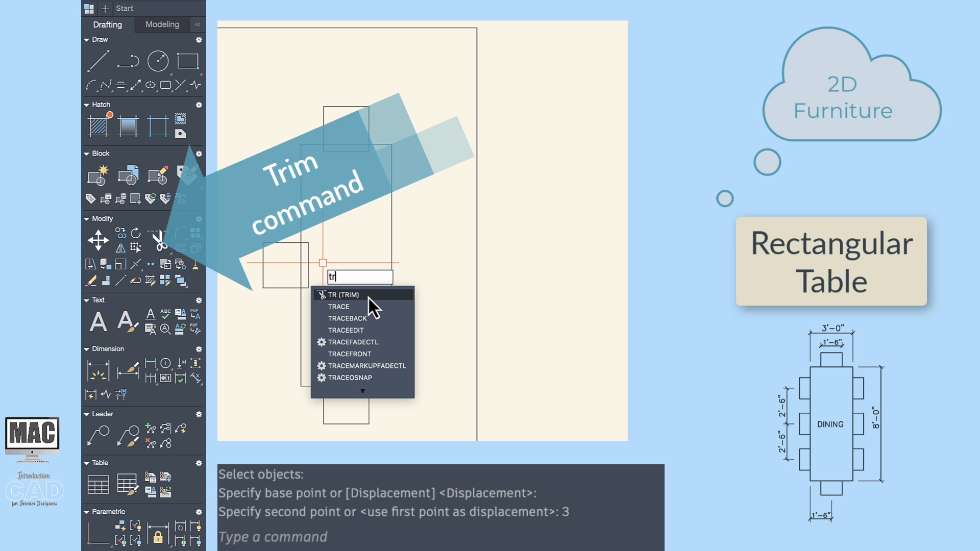
pyautogui.click(367, 296)
pyautogui.click(353, 152)
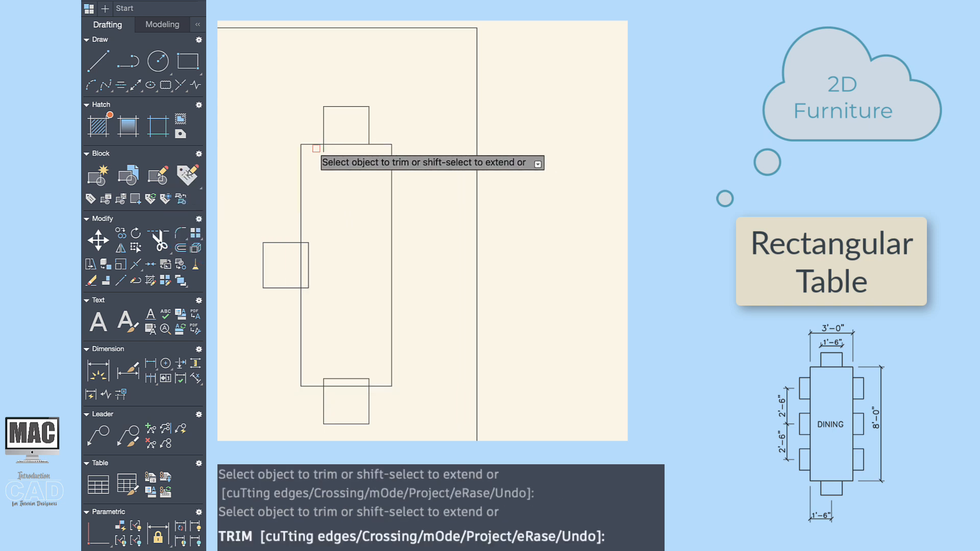
pyautogui.click(309, 245)
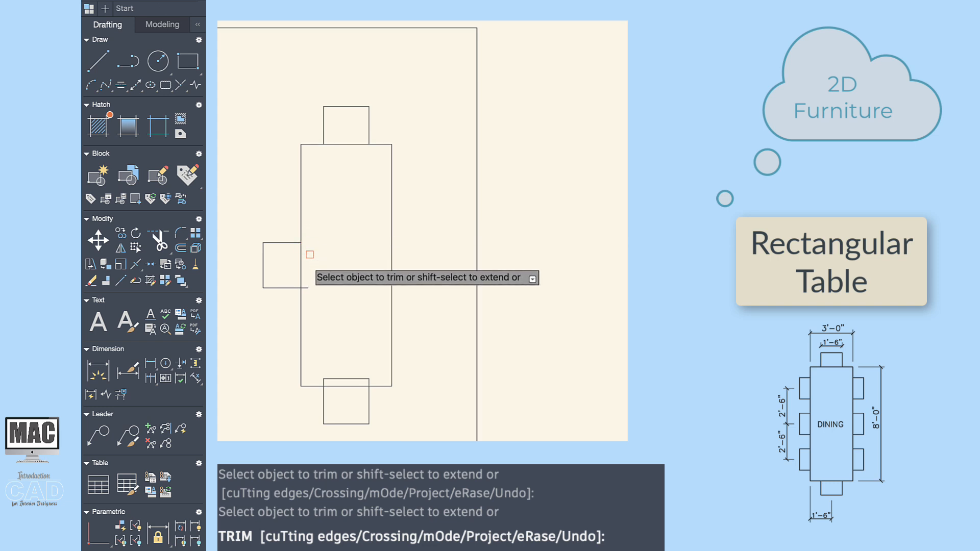
pyautogui.click(306, 287)
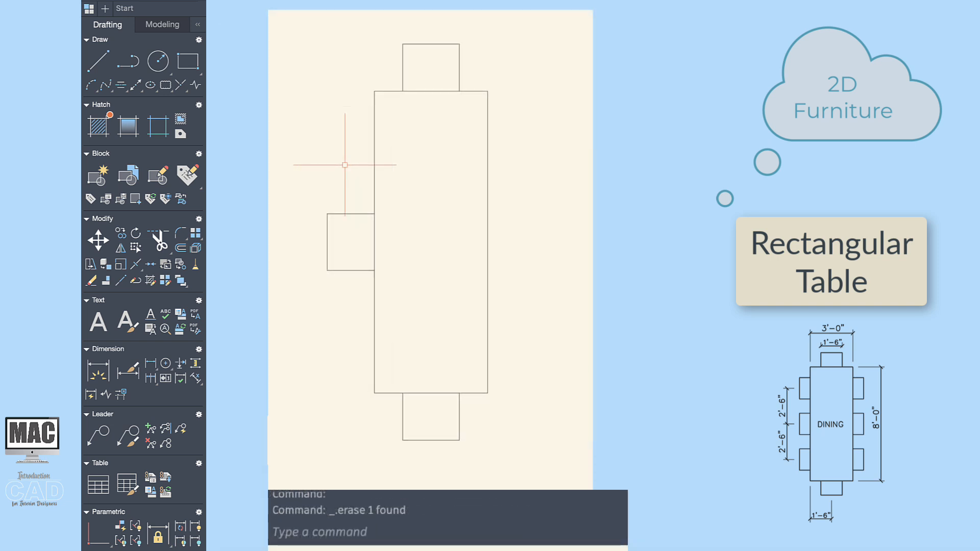
# - Copy the left chair 2'6" straight up along the table's left side, using its outer edge's midpoint as base point
pyautogui.write('co')
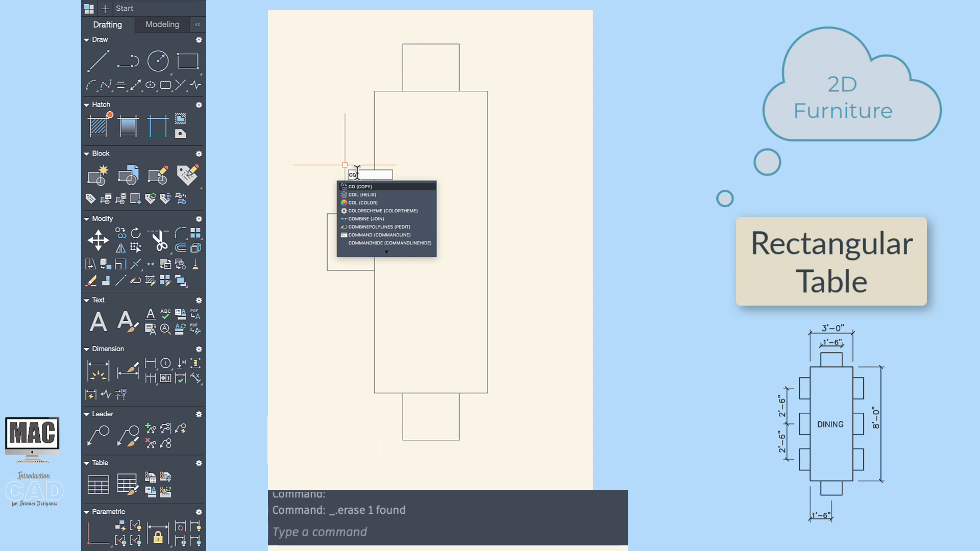
pyautogui.click(387, 188)
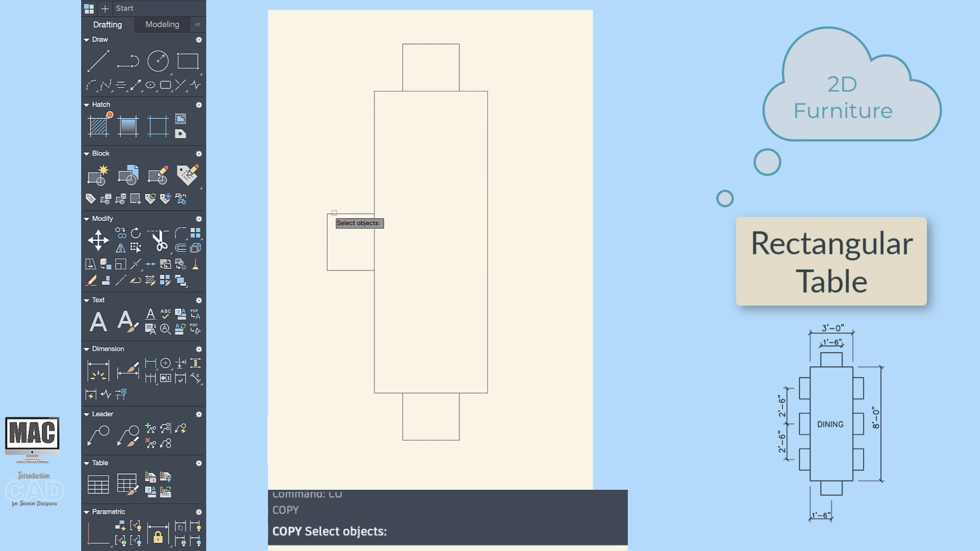
pyautogui.click(326, 238)
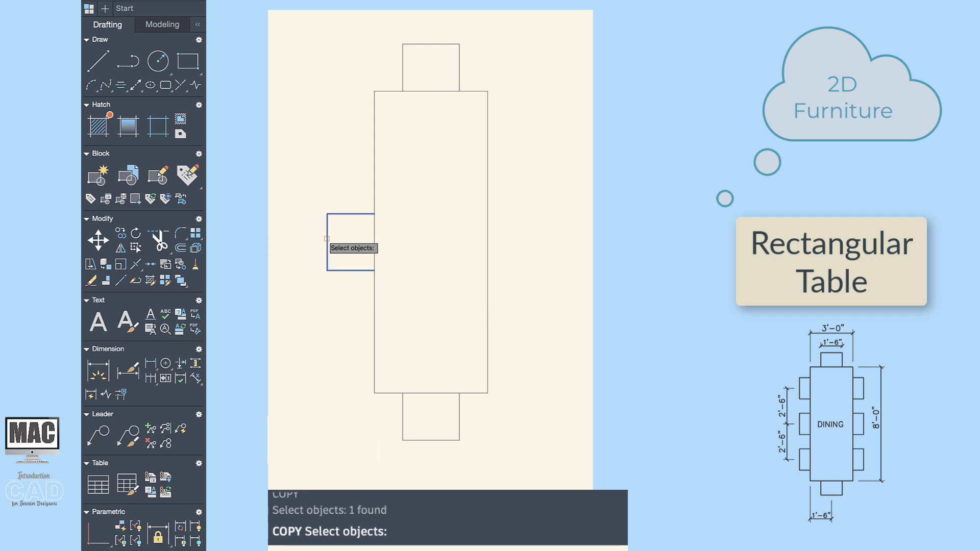
pyautogui.press('Return')
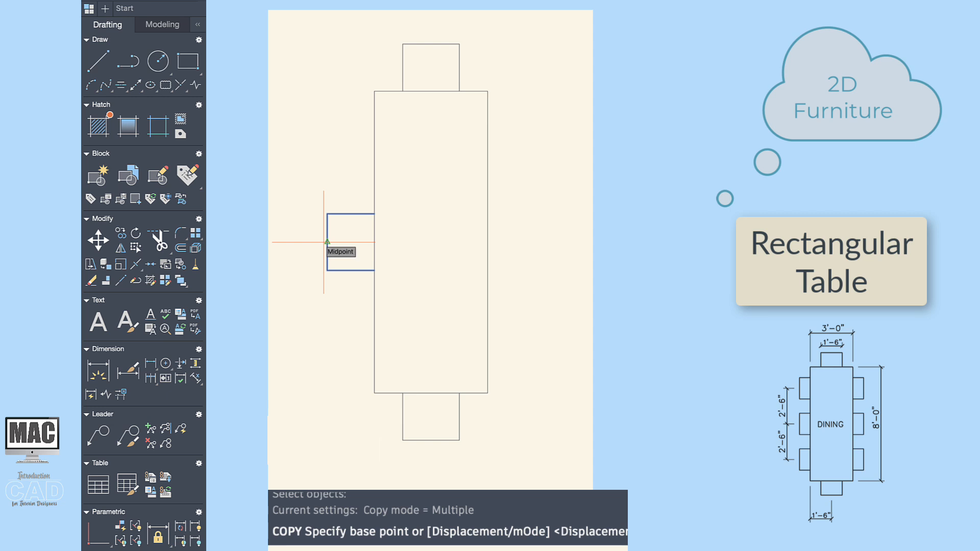
pyautogui.click(326, 242)
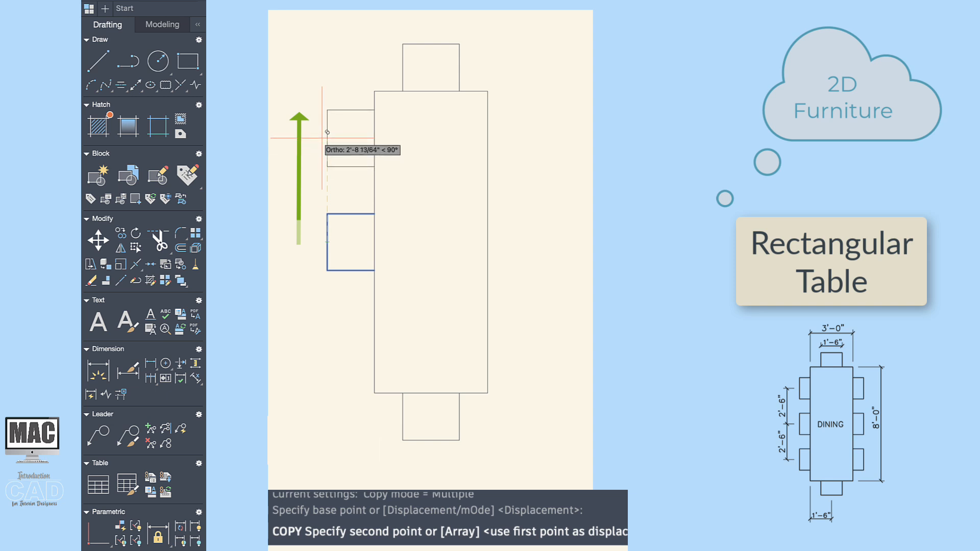
pyautogui.write("2'6")
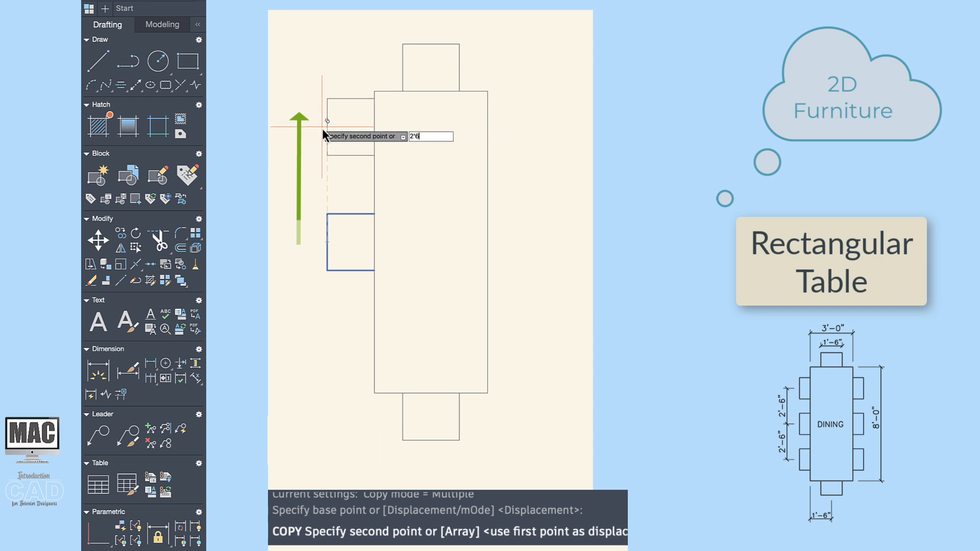
pyautogui.press('Return')
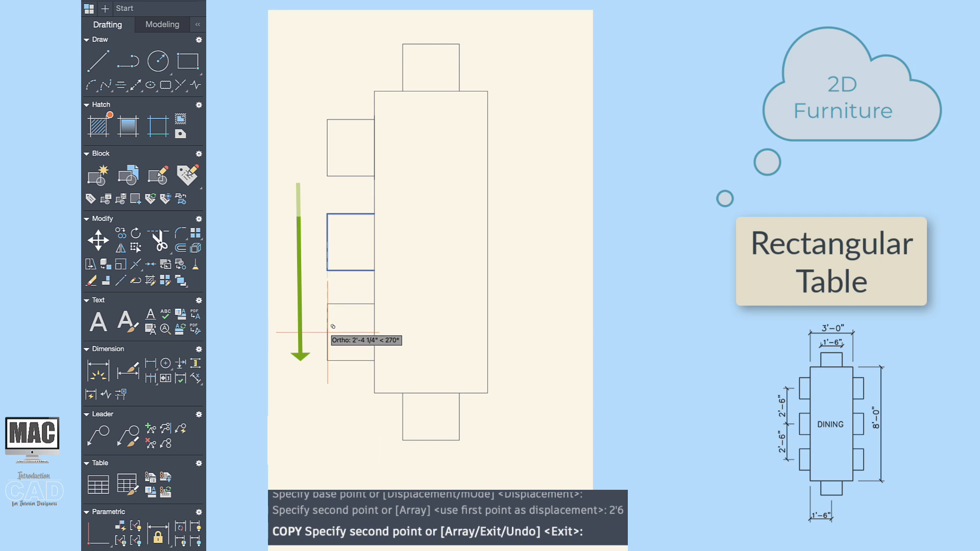
# - Place another copy of the left chair 2'6" straight down from the original and finish copying
pyautogui.write('2')
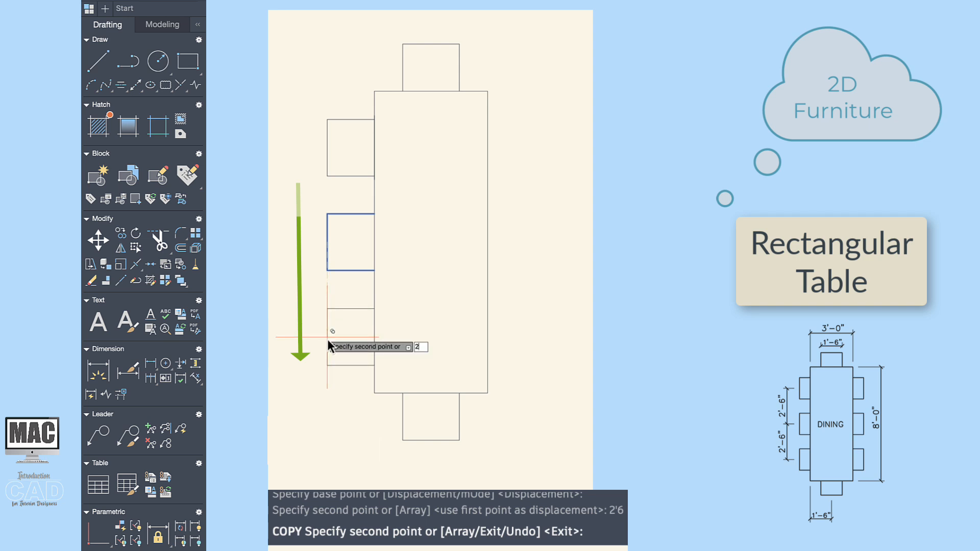
pyautogui.write("'6")
pyautogui.press('Return')
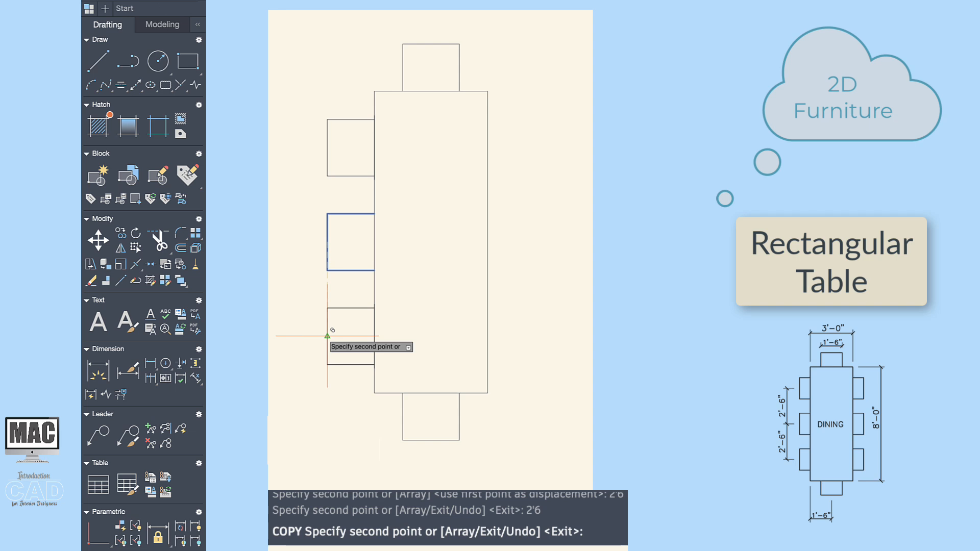
pyautogui.press('Return')
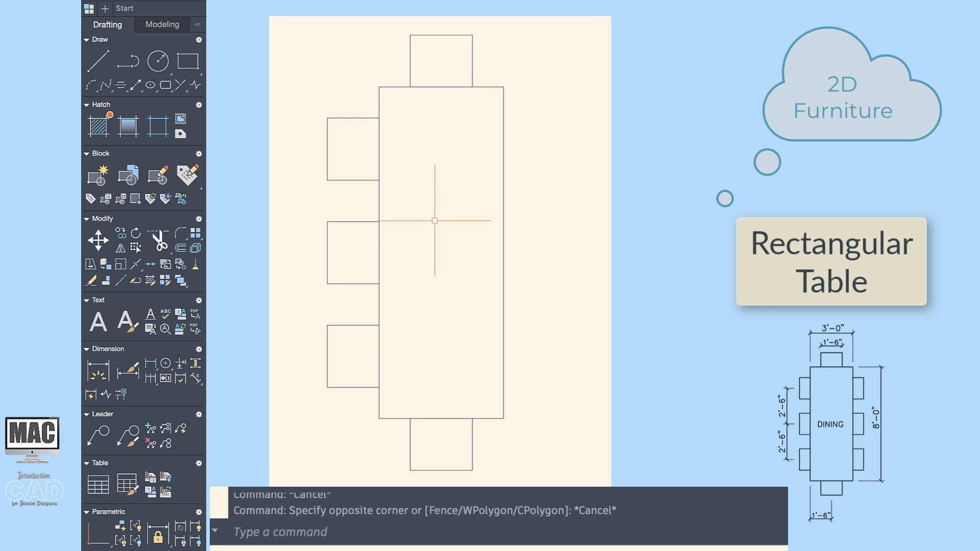
# - Mirror the three left chairs across the table's vertical centreline through its upper edge's midpoint, keeping the source objects
pyautogui.write('mi')
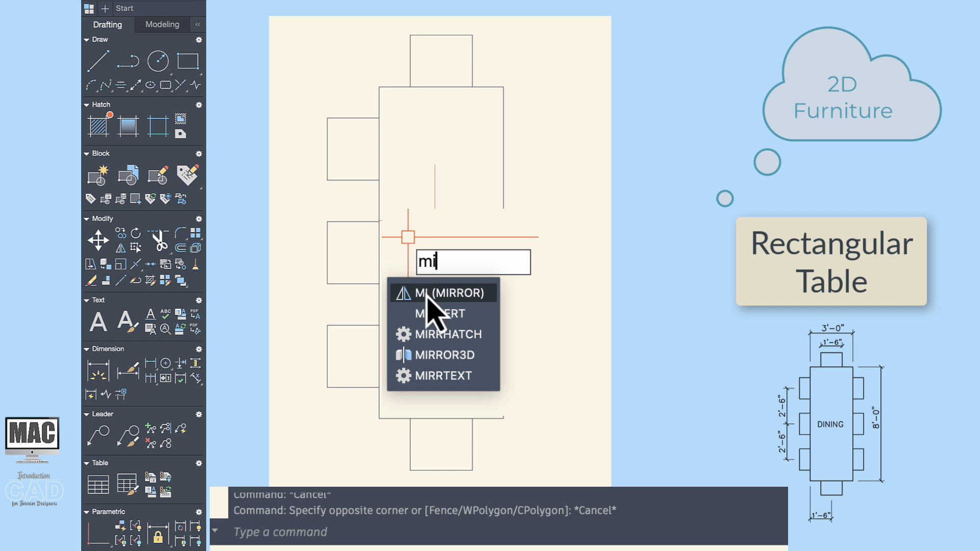
pyautogui.click(429, 299)
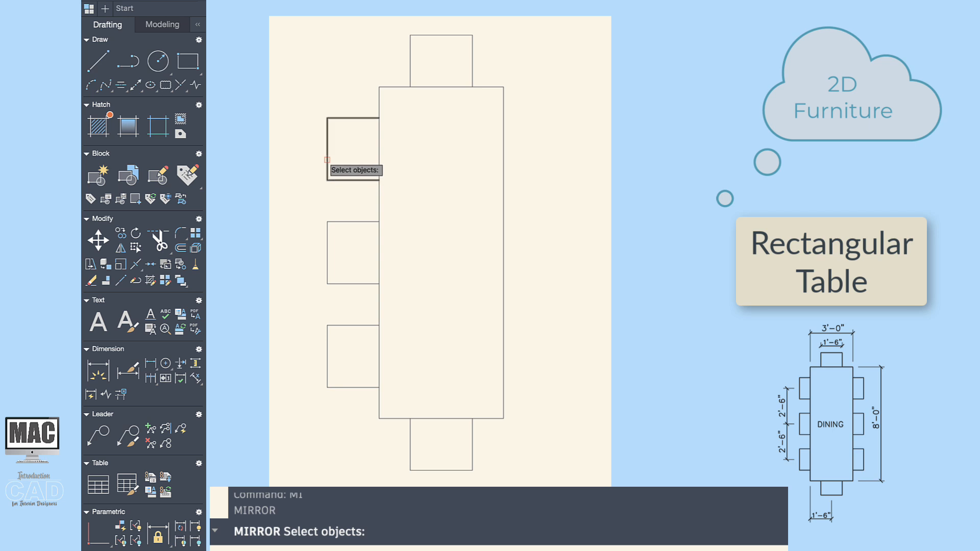
pyautogui.click(328, 161)
pyautogui.click(328, 250)
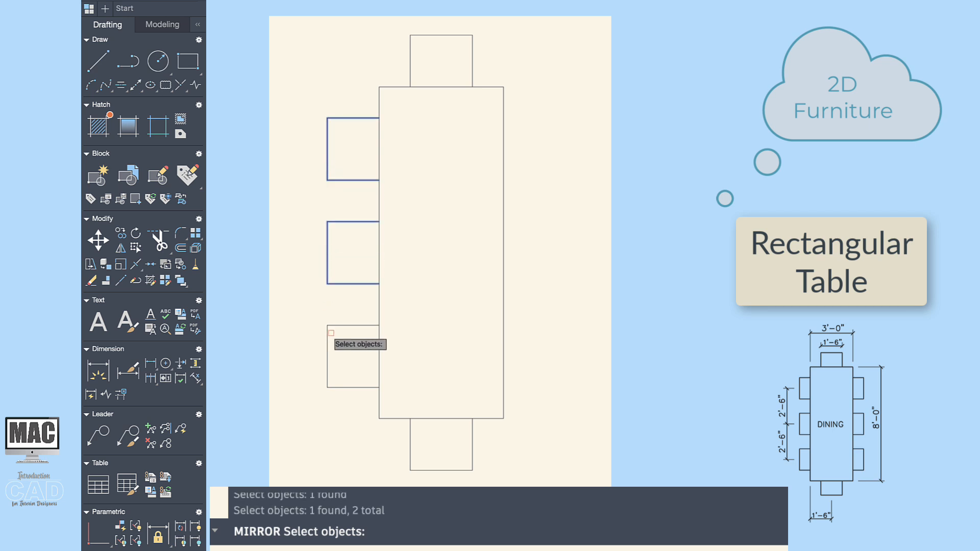
pyautogui.click(329, 352)
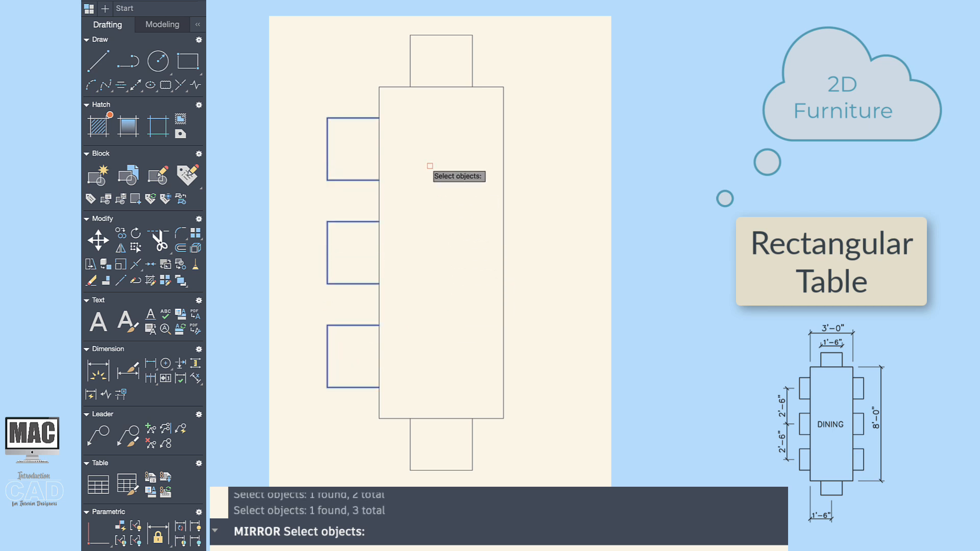
pyautogui.press('Return')
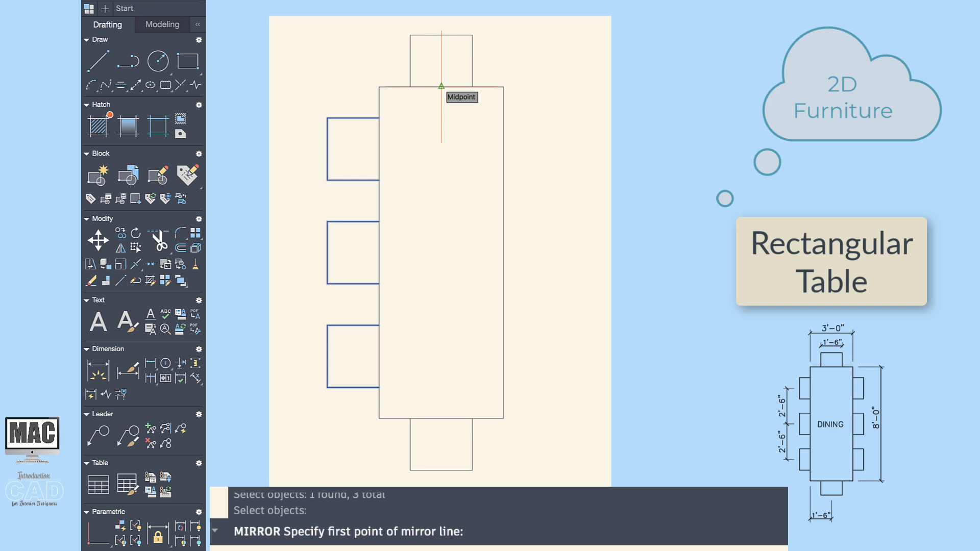
pyautogui.click(441, 86)
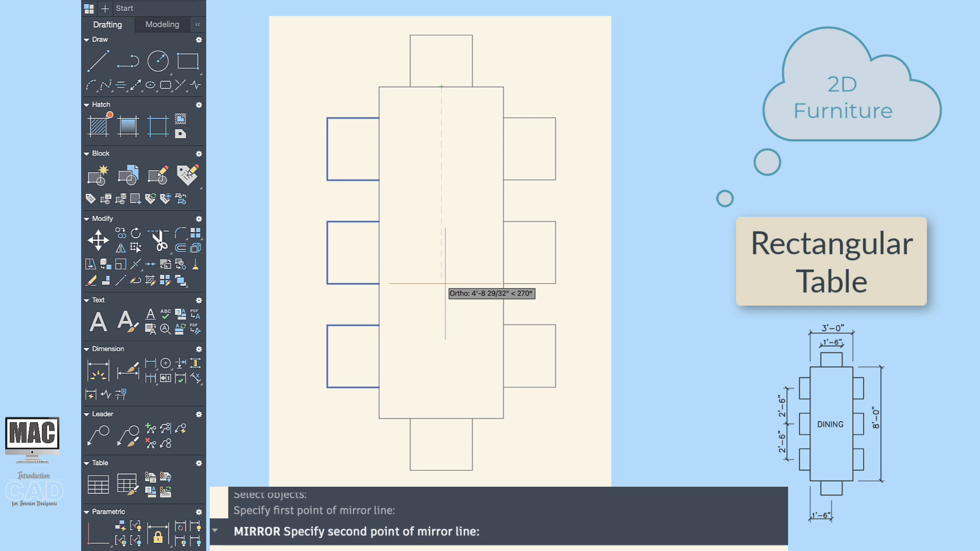
pyautogui.click(445, 284)
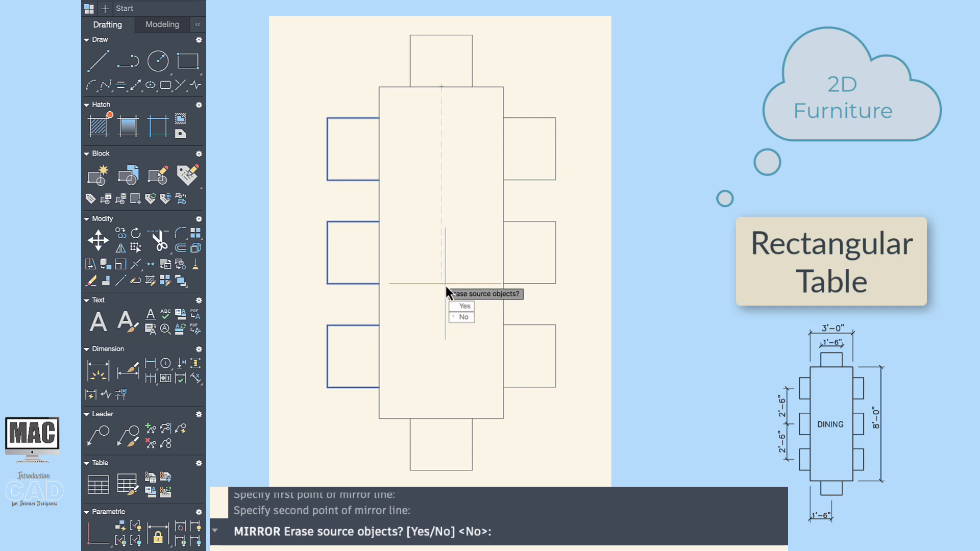
pyautogui.click(470, 321)
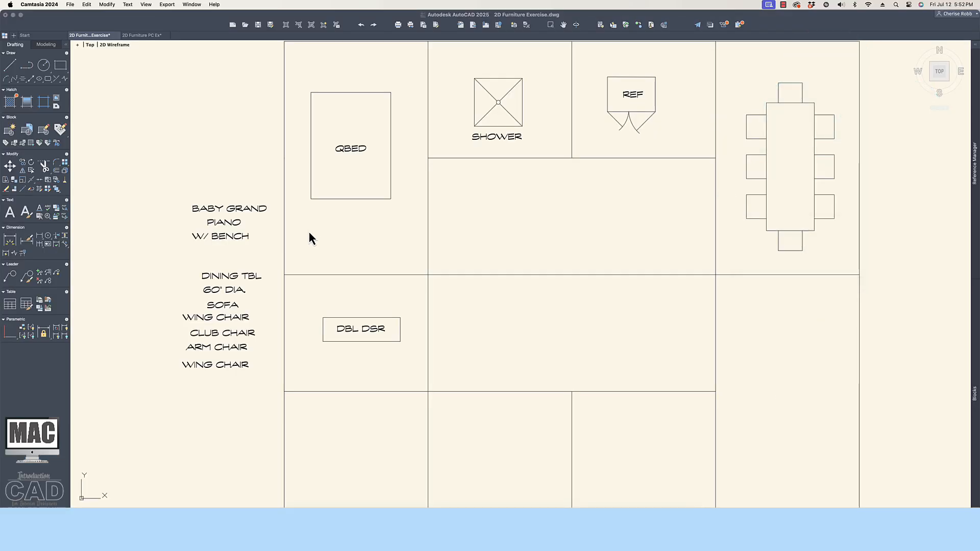
# - Move the DINING TBL label from the text list to the centre of the rectangular table
pyautogui.click(292, 225)
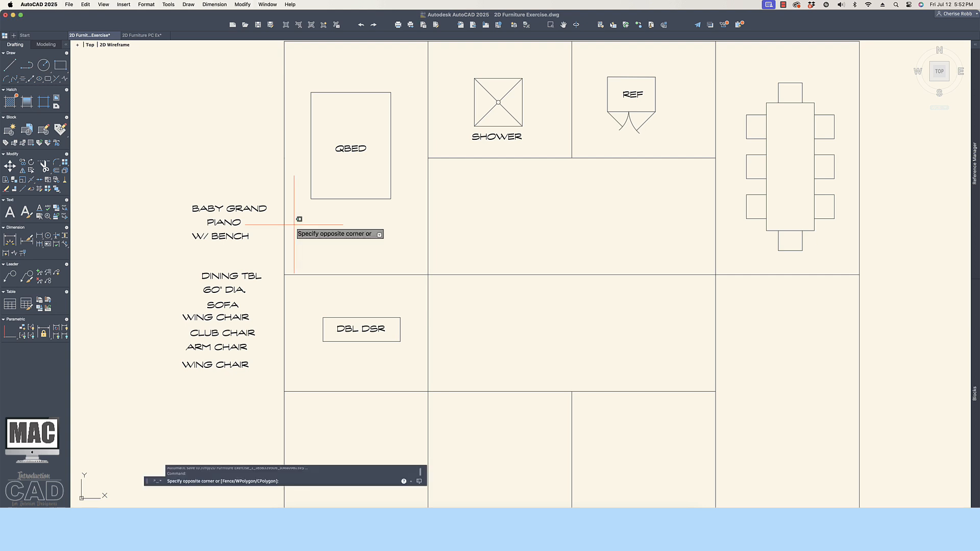
pyautogui.press('Escape')
pyautogui.write('m')
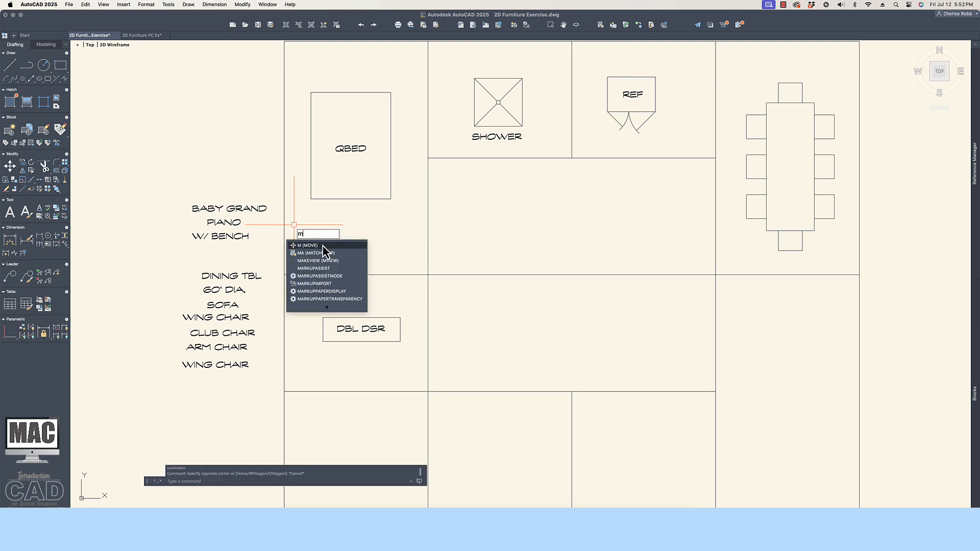
pyautogui.press('Return')
pyautogui.click(240, 276)
pyautogui.press('Return')
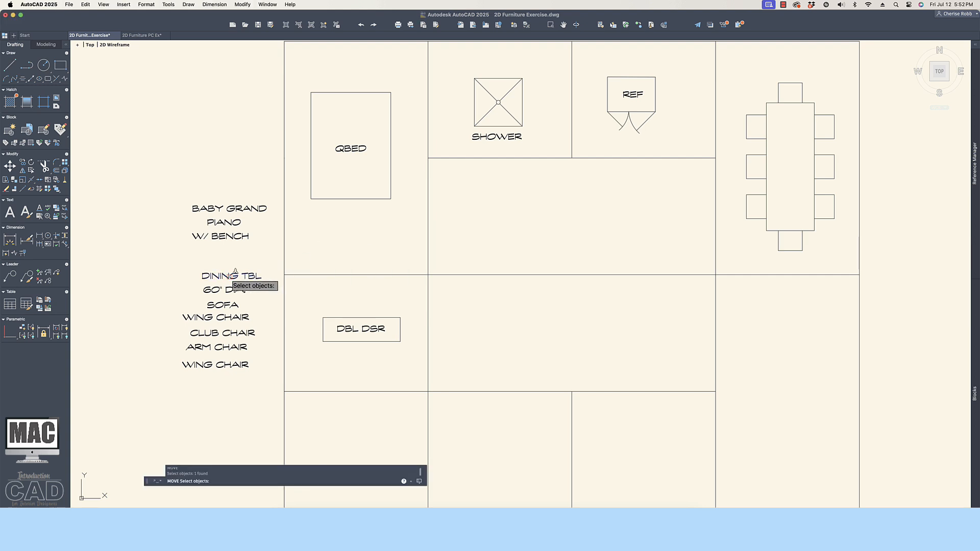
pyautogui.click(228, 276)
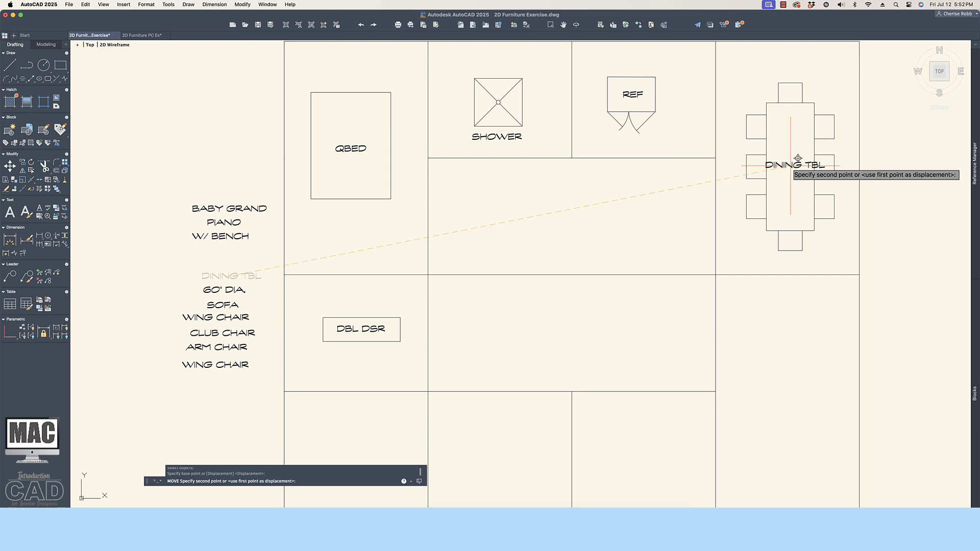
pyautogui.click(795, 159)
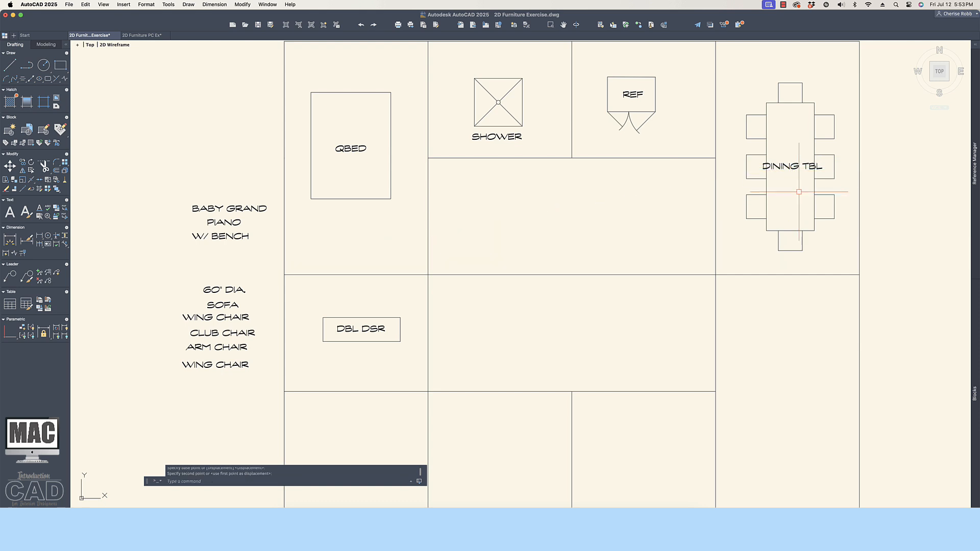
# - Copy the DINING TBL label straight down to make a second text line directly below it on the rectangular table
pyautogui.moveTo(796, 194)
pyautogui.mouseDown(button='middle')
pyautogui.moveTo(341, 272)
pyautogui.moveTo(363, 246)
pyautogui.mouseUp(button='middle')
pyautogui.scroll(4, 365, 196)
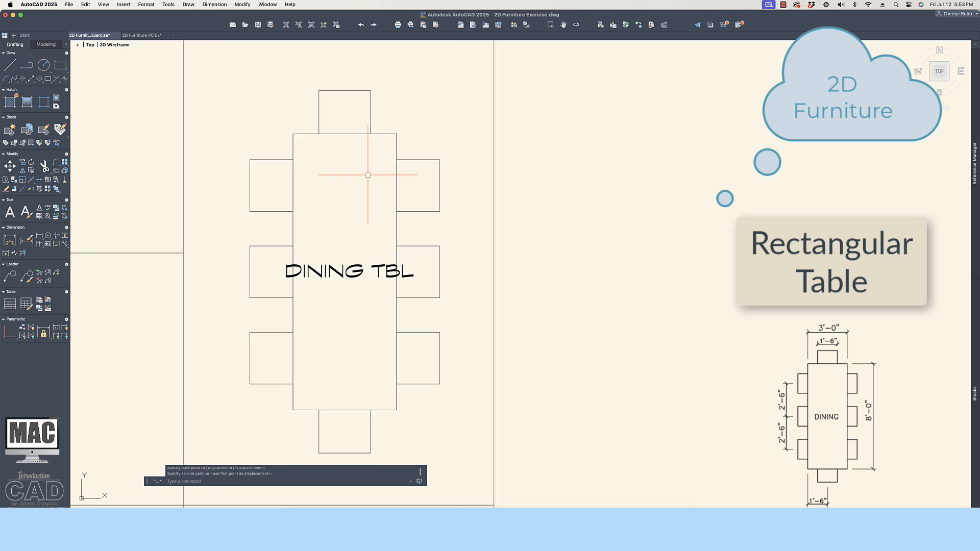
pyautogui.write('co')
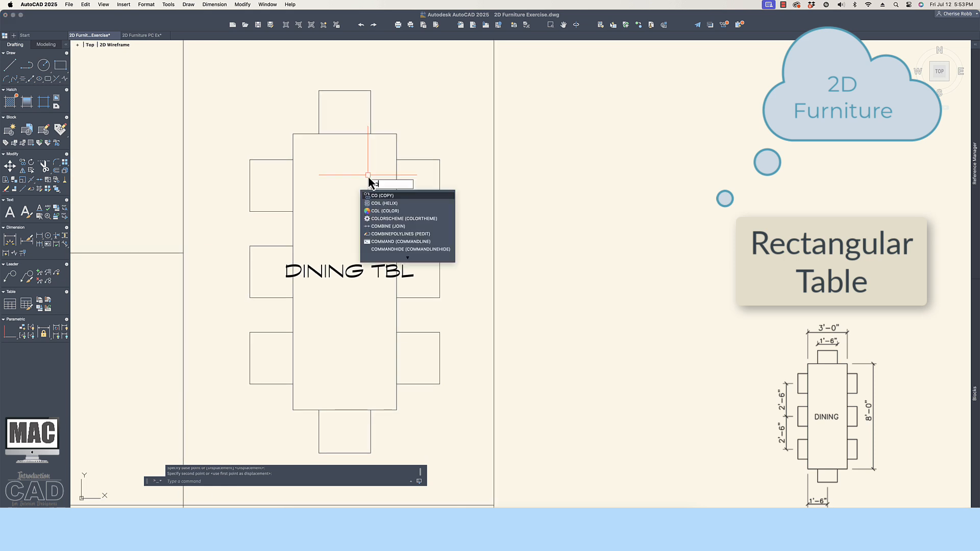
pyautogui.click(406, 196)
pyautogui.click(356, 268)
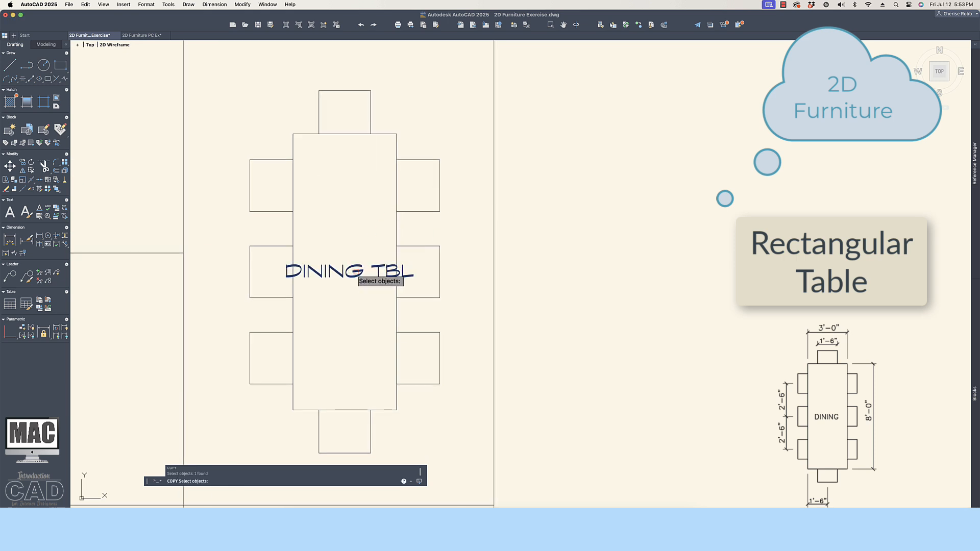
pyautogui.press('Return')
pyautogui.click(342, 271)
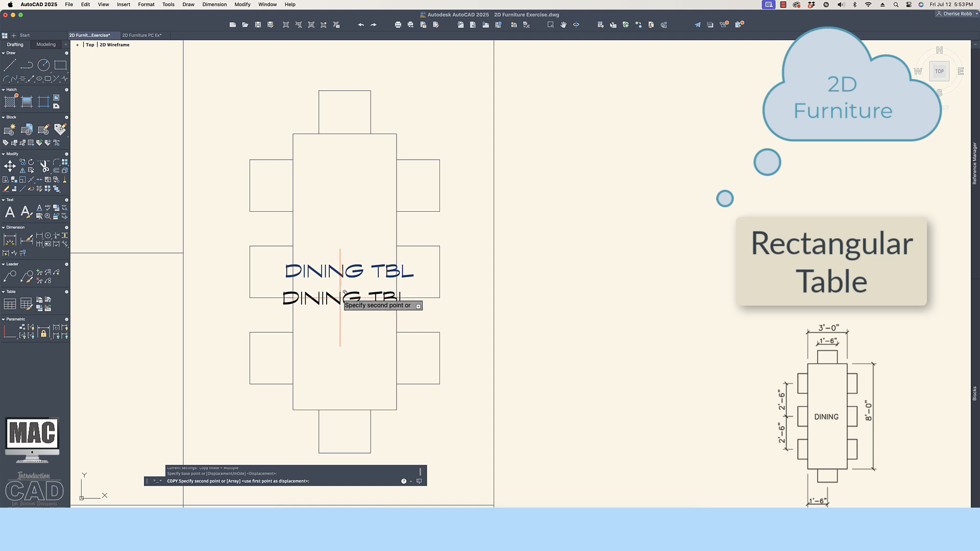
pyautogui.click(341, 296)
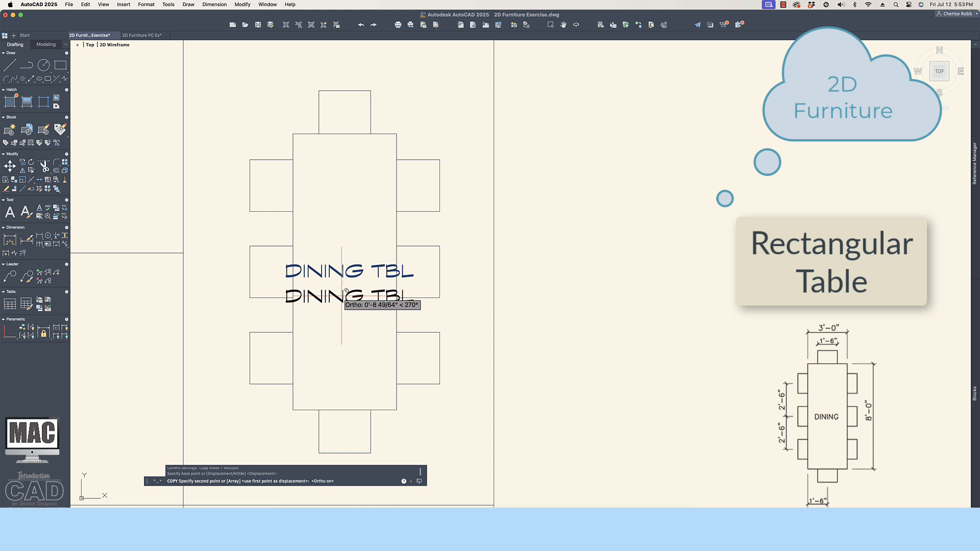
pyautogui.press('Return')
# - Edit the upper label line so it reads only DINING
pyautogui.doubleClick(357, 282)
pyautogui.click(358, 281)
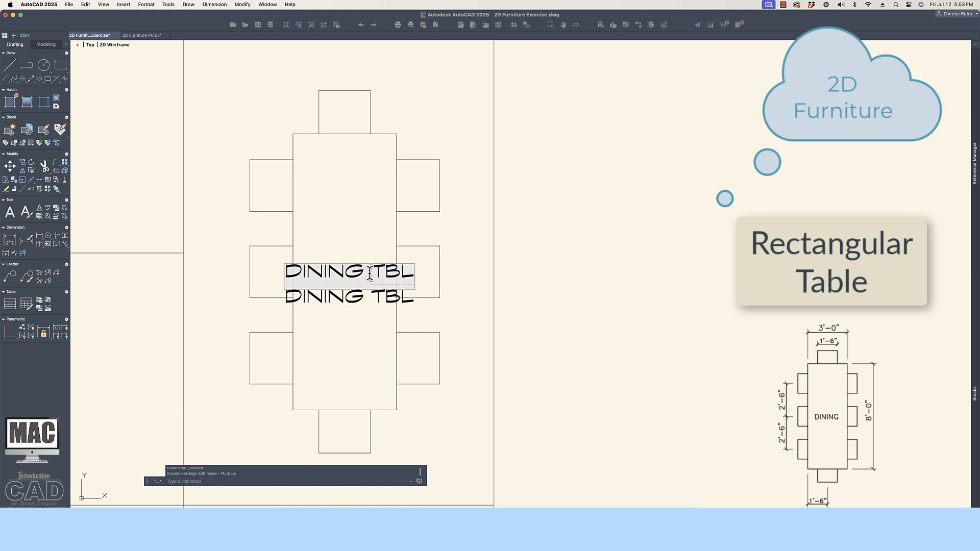
pyautogui.moveTo(366, 271); pyautogui.dragTo(413, 273)
pyautogui.press('BackSpace')
pyautogui.click(383, 298)
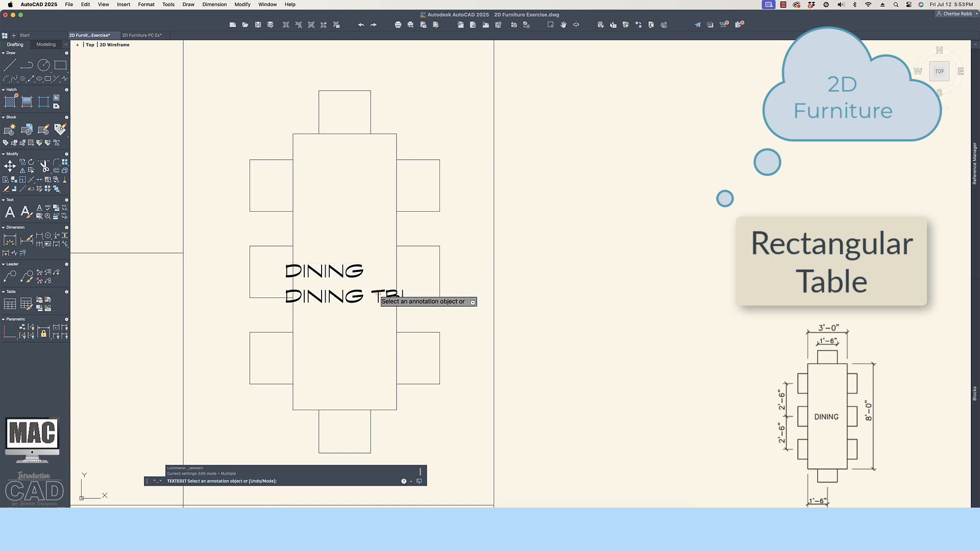
# - Edit the lower label line so it reads only TBL and finish text editing
pyautogui.click(383, 299)
pyautogui.moveTo(371, 297); pyautogui.dragTo(274, 296)
pyautogui.press('BackSpace')
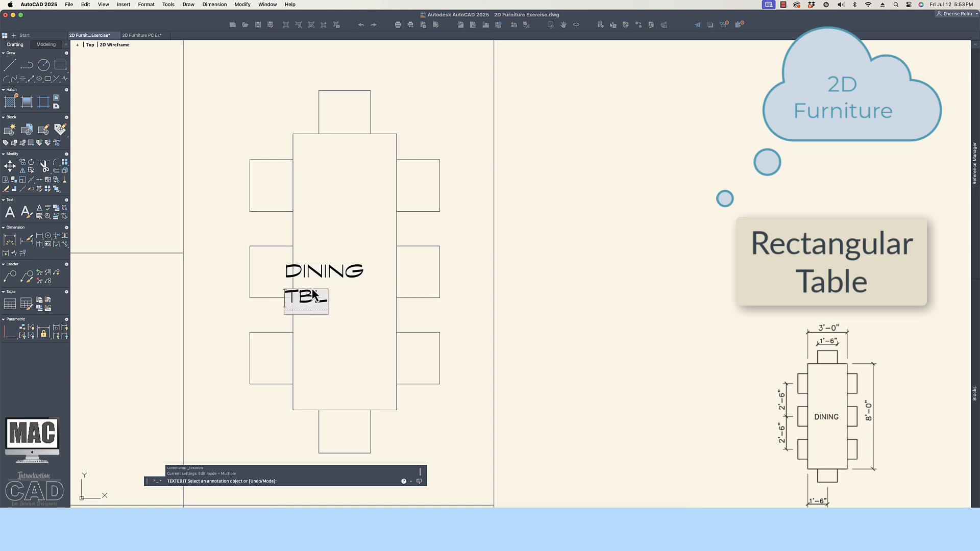
pyautogui.click(384, 289)
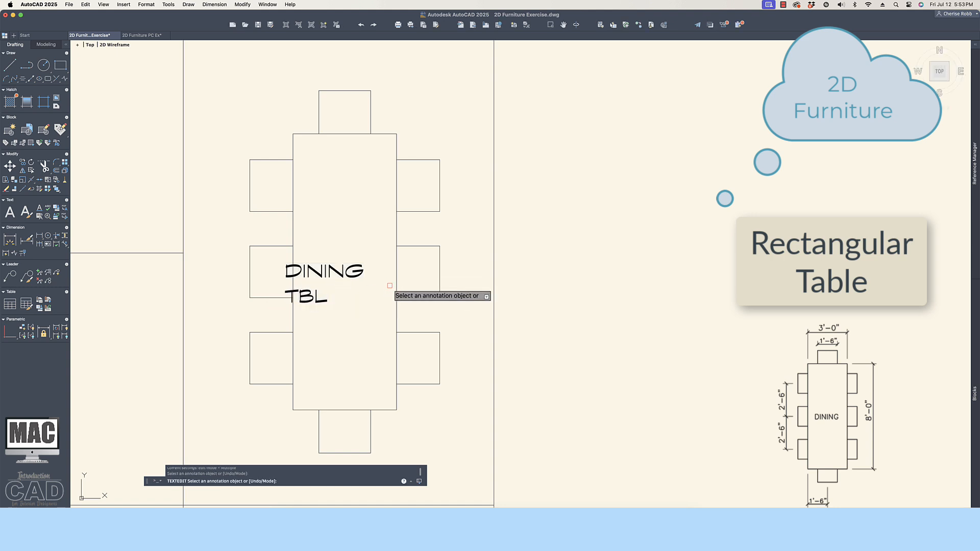
pyautogui.press('Return')
# - Move the DINING text line horizontally to centre it across the table's width
pyautogui.write('m')
pyautogui.press('Return')
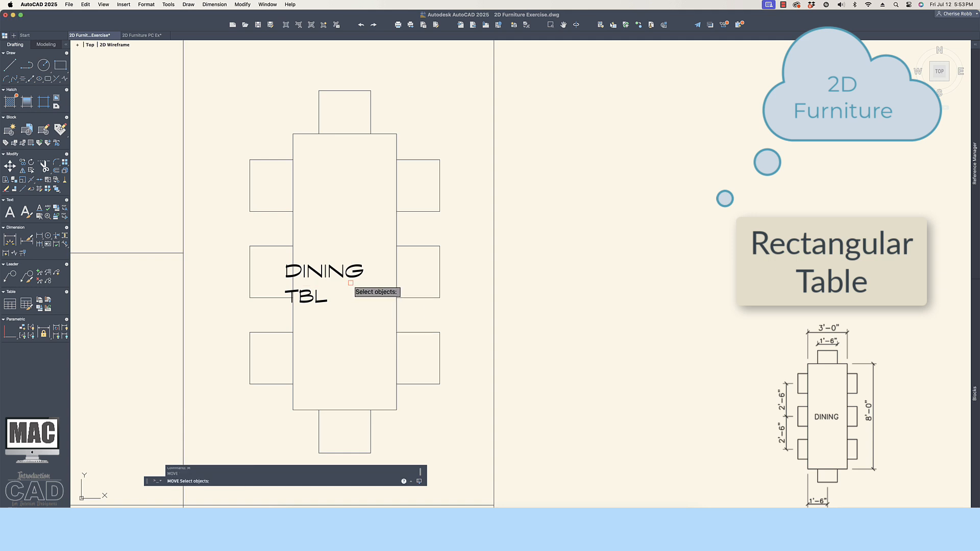
pyautogui.click(337, 276)
pyautogui.press('Return')
pyautogui.click(327, 271)
pyautogui.click(348, 271)
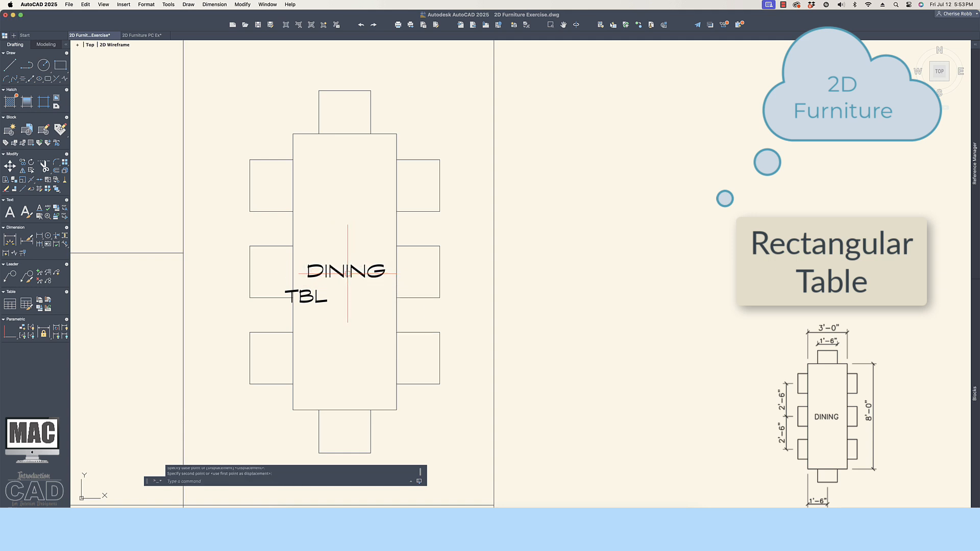
# - Move the TBL text line horizontally to centre it beneath DINING
pyautogui.press('Return')
pyautogui.click(322, 302)
pyautogui.press('Return')
pyautogui.click(306, 296)
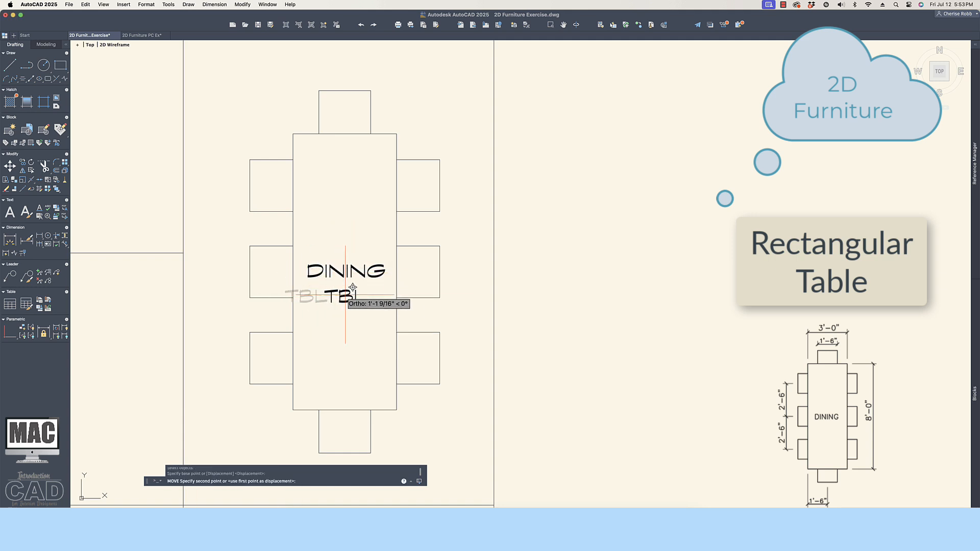
pyautogui.click(352, 290)
# - Move the DINING and TBL lines together slightly up to centre the two-line label on the table
pyautogui.press('Return')
pyautogui.click(370, 251)
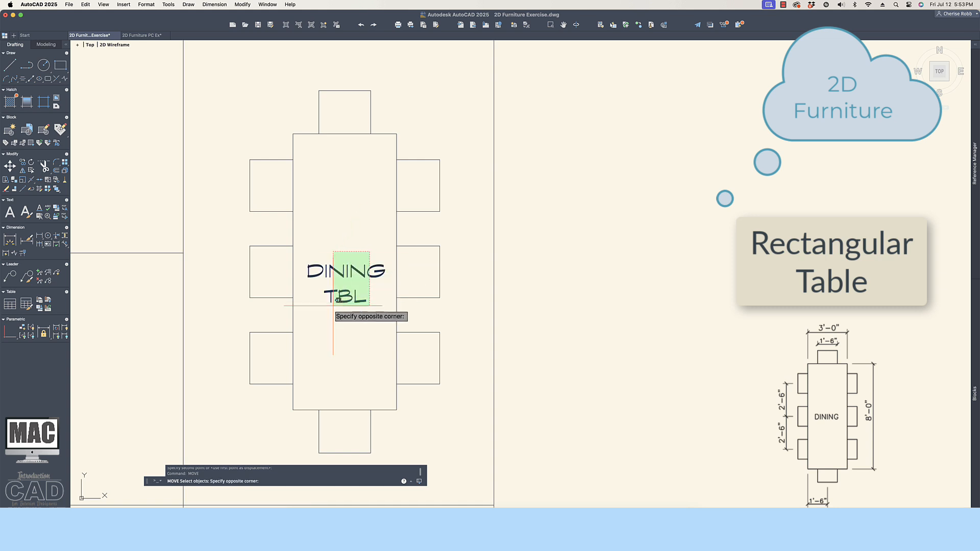
pyautogui.click(328, 306)
pyautogui.press('Return')
pyautogui.click(330, 321)
pyautogui.click(331, 314)
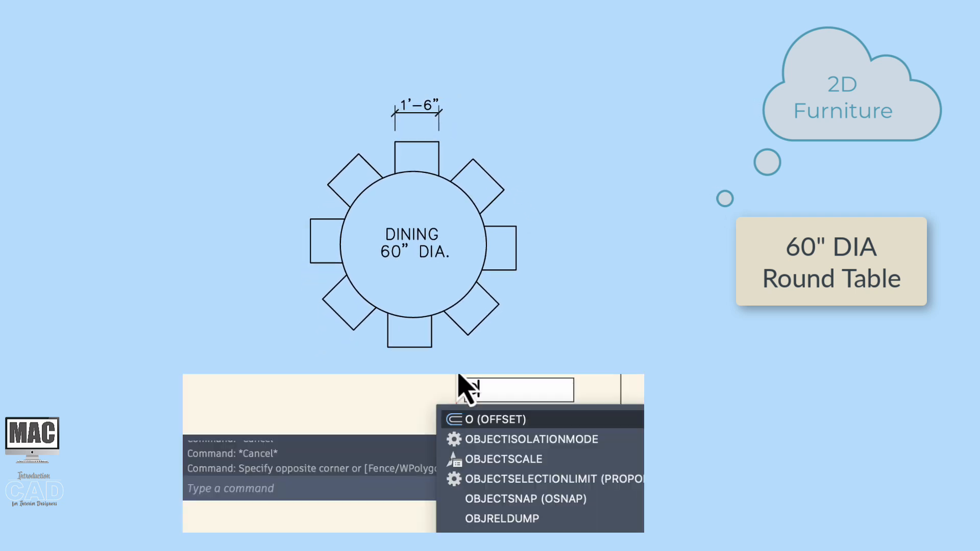
# - Open the object snap settings with the OSNAP command
pyautogui.write('SNAP')
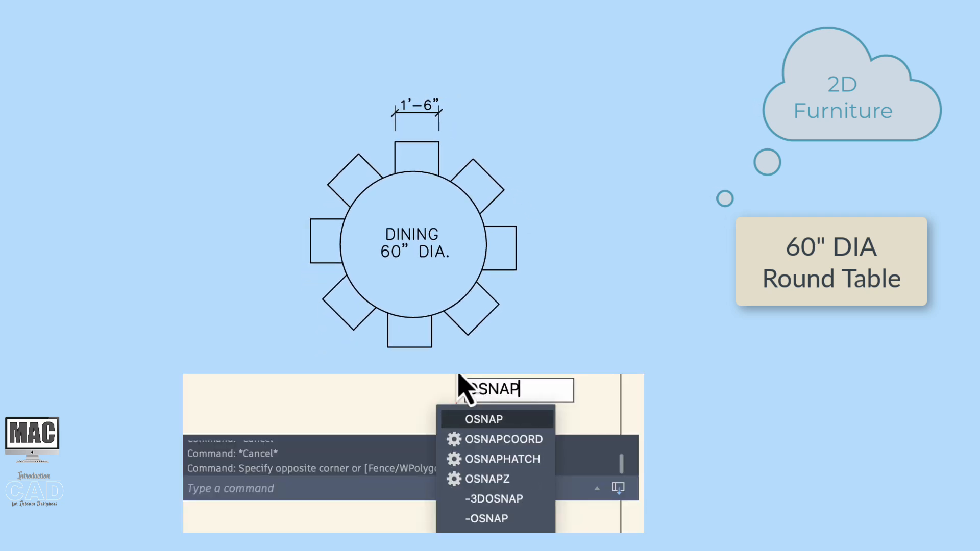
pyautogui.click(482, 416)
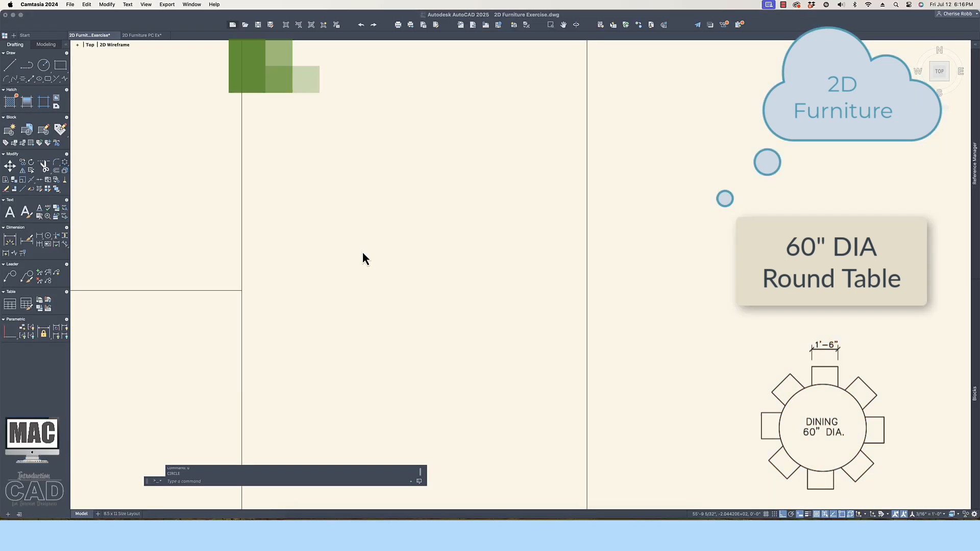
# - Draw a circle with a 60" diameter in the empty cell for the round dining table
pyautogui.click(362, 253)
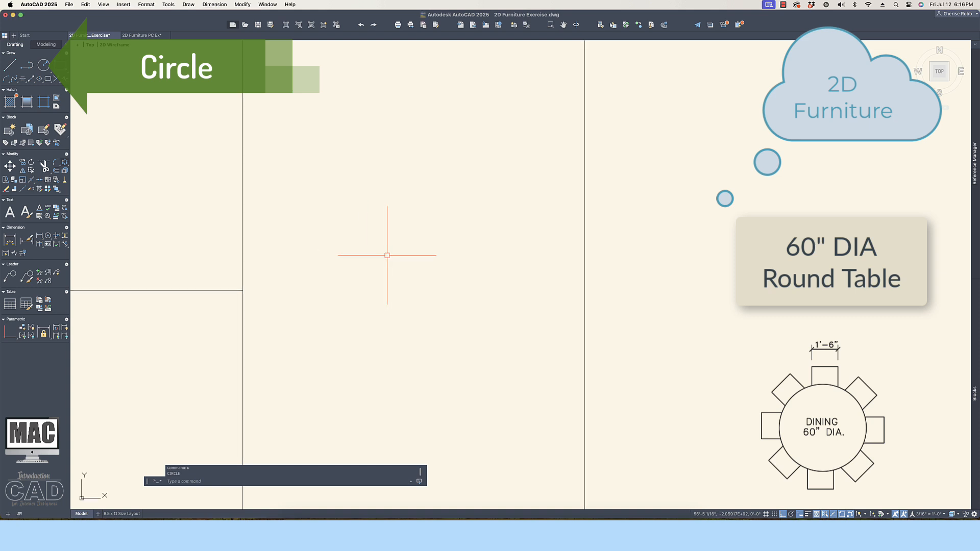
pyautogui.write('c')
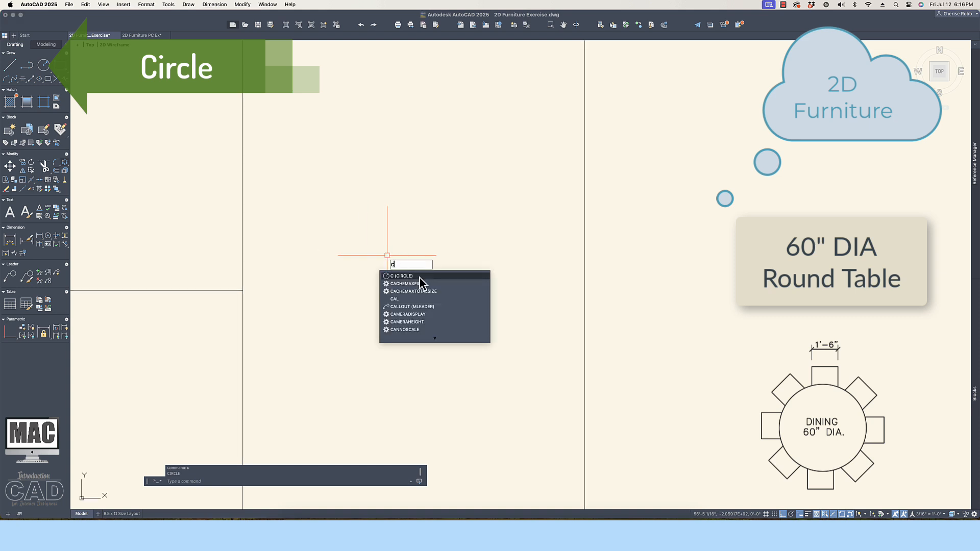
pyautogui.click(419, 278)
pyautogui.click(397, 244)
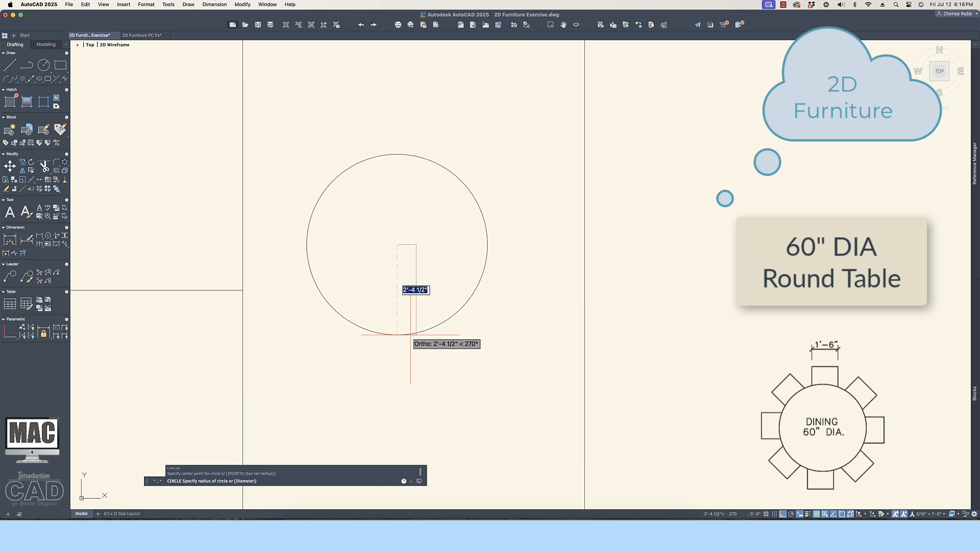
pyautogui.write('d')
pyautogui.press('Return')
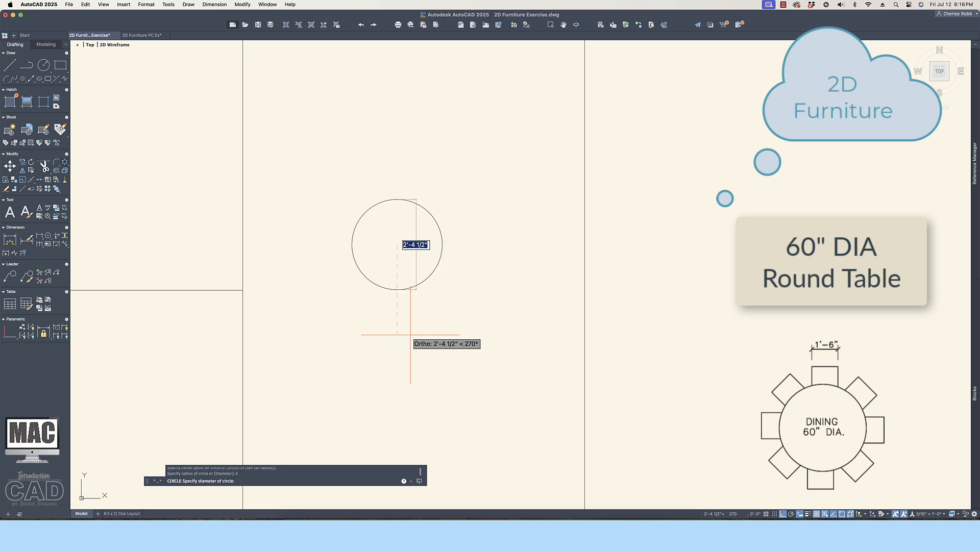
pyautogui.write('60"')
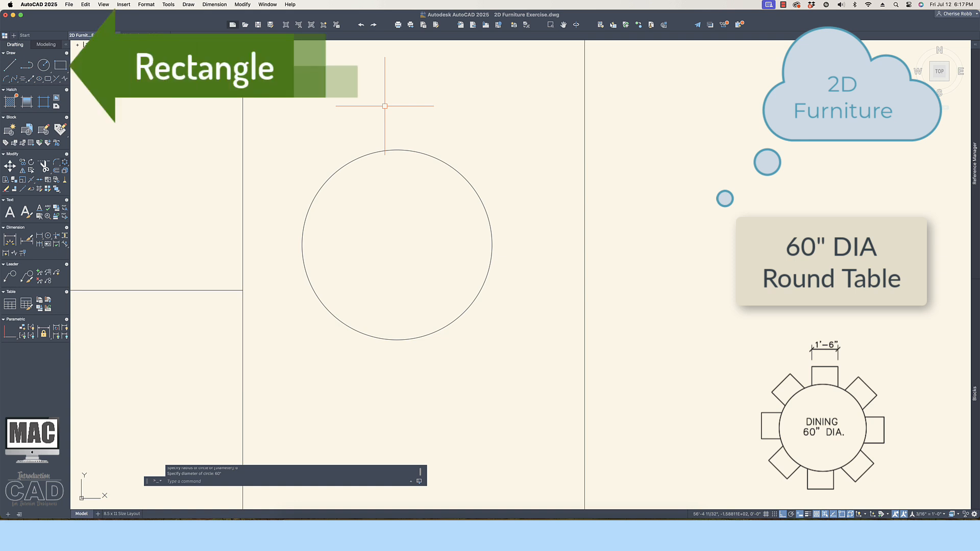
# - Draw an 18" by 18" square chair just above the round table using the rectangle's Dimensions option
pyautogui.write('rec')
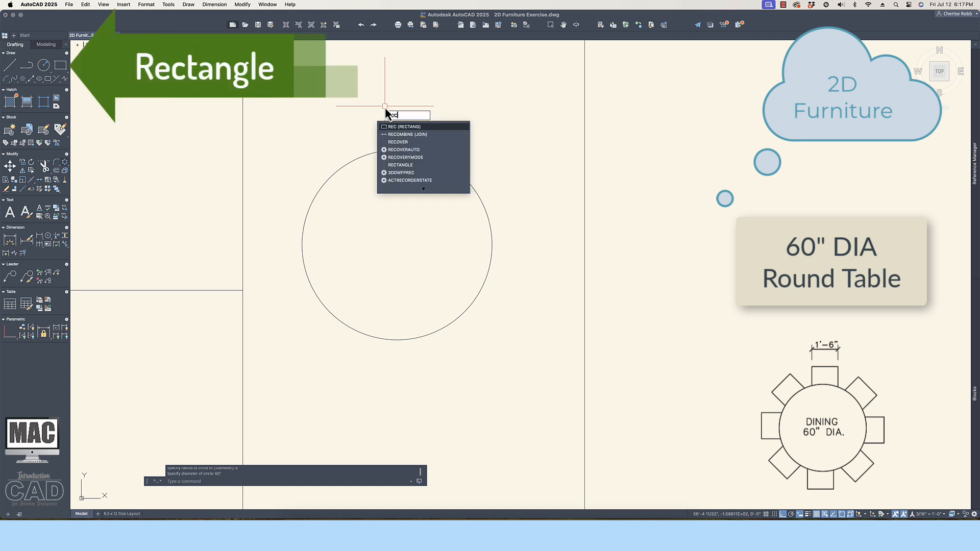
pyautogui.press('Return')
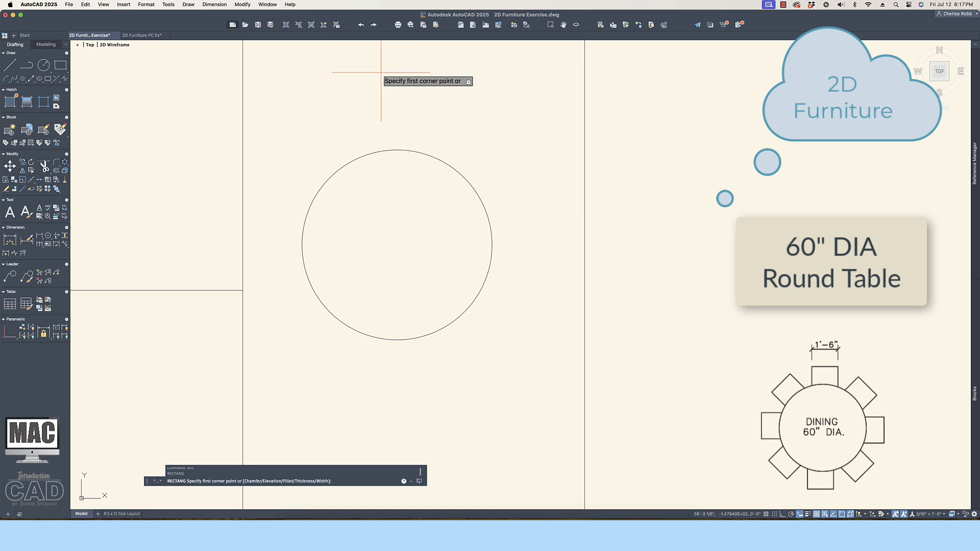
pyautogui.click(362, 61)
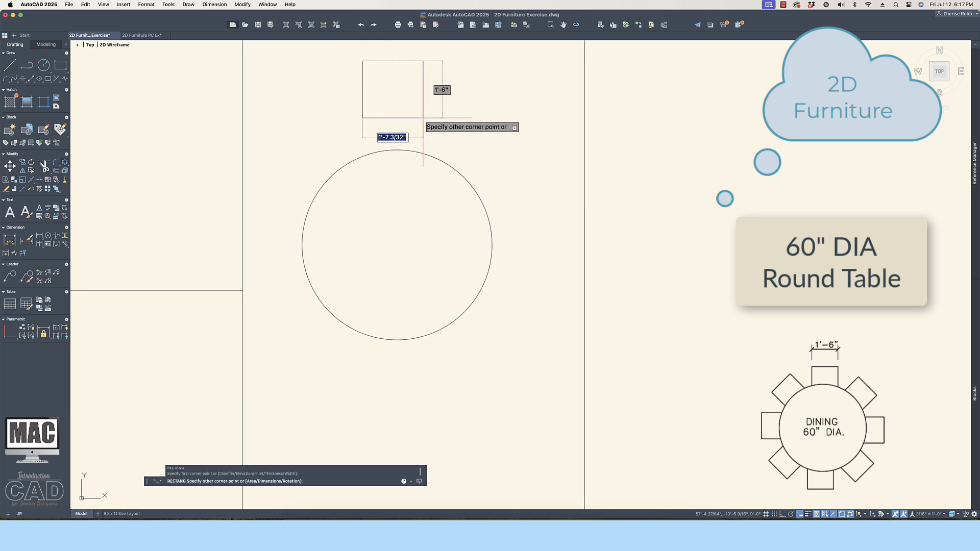
pyautogui.write('d')
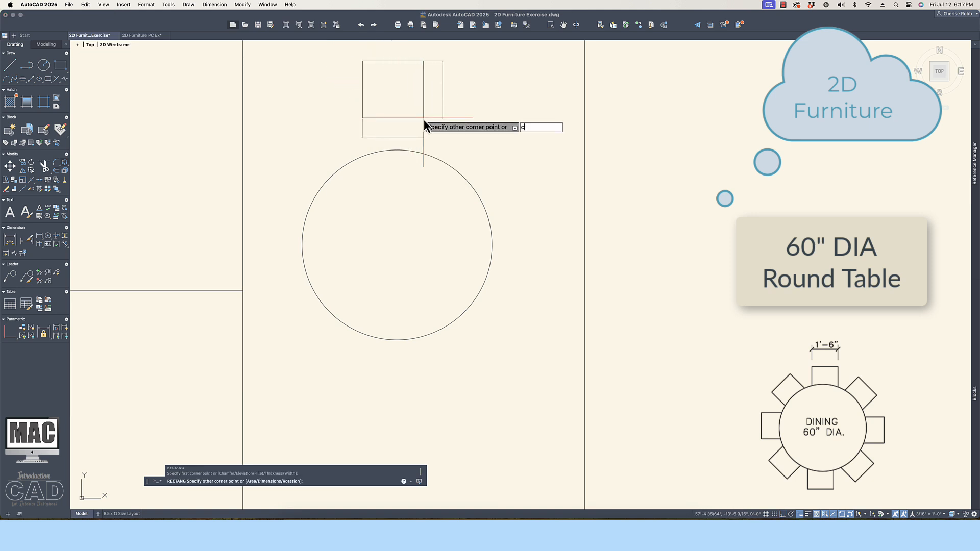
pyautogui.press('Return')
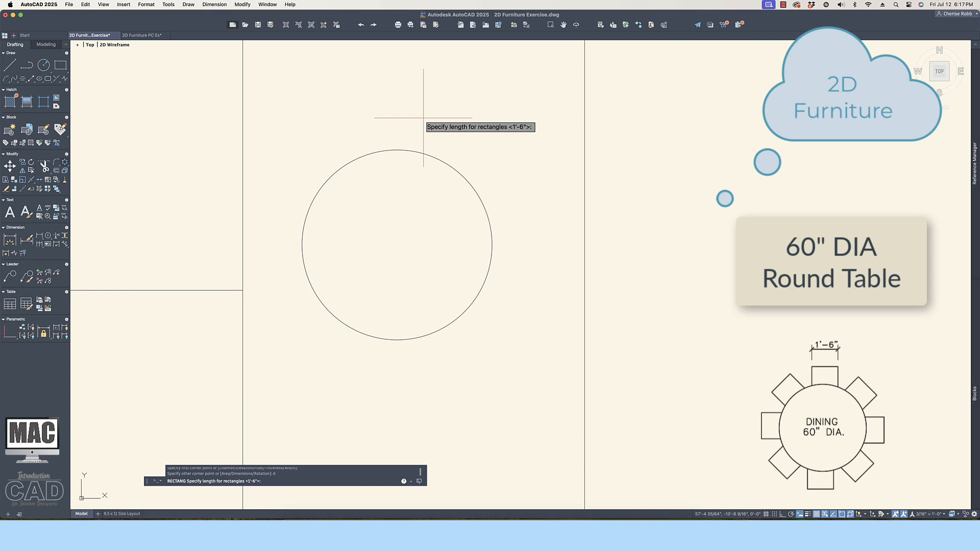
pyautogui.write('18')
pyautogui.press('Return')
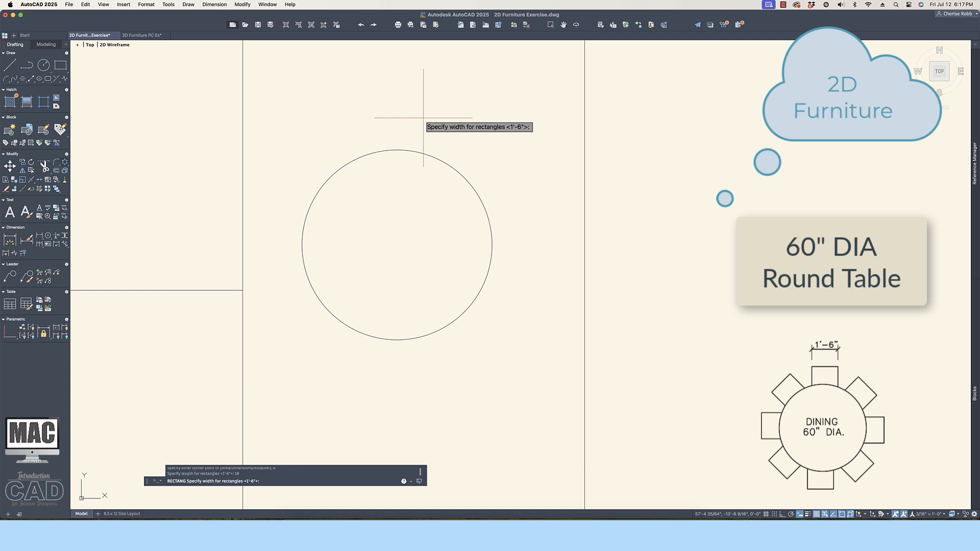
pyautogui.write('18')
pyautogui.press('Return')
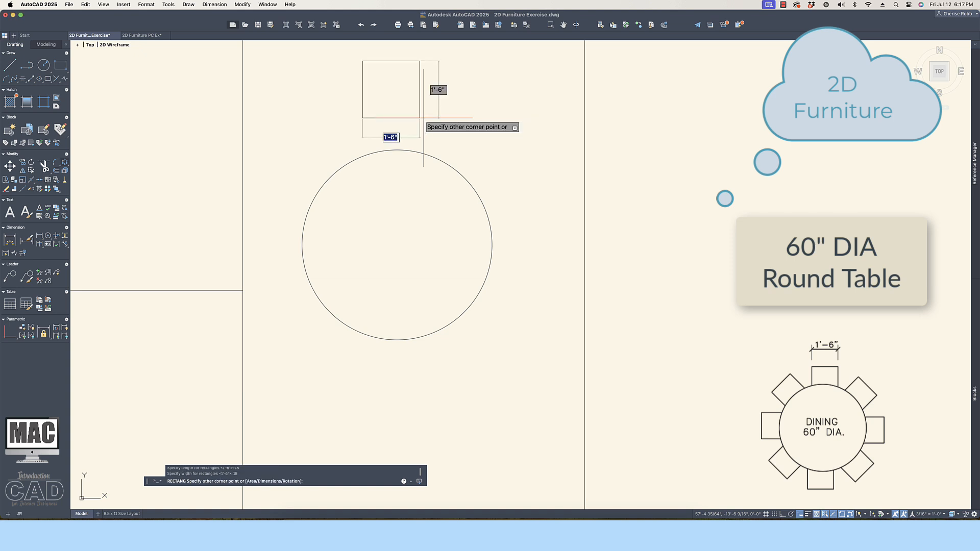
pyautogui.click(423, 118)
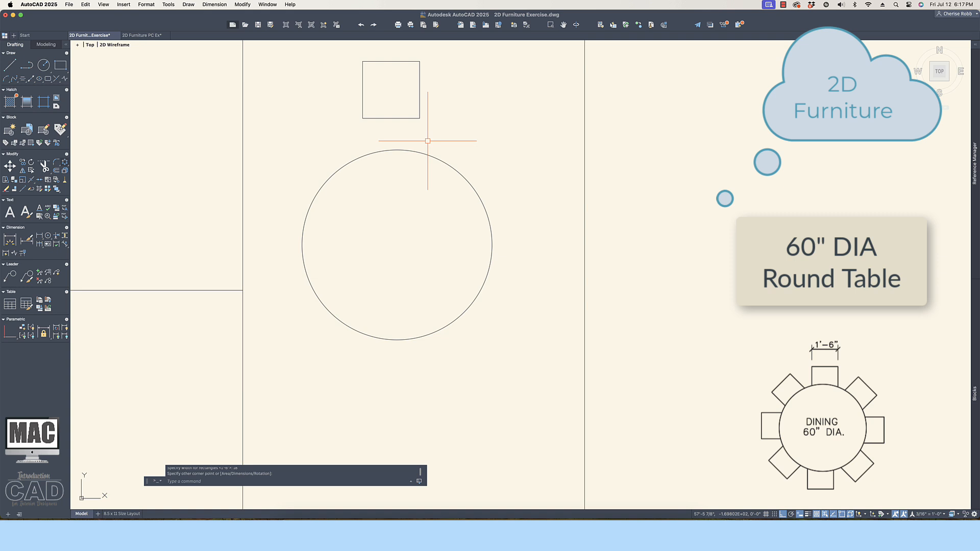
pyautogui.press('Escape')
# - Move the chair from its lower edge's midpoint to the round table's top quadrant
pyautogui.write('m')
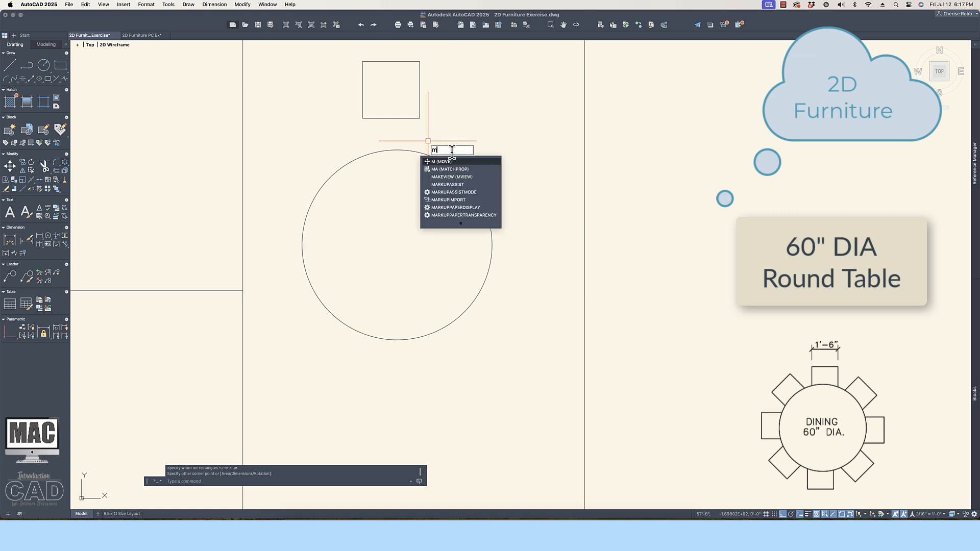
pyautogui.press('Return')
pyautogui.click(388, 118)
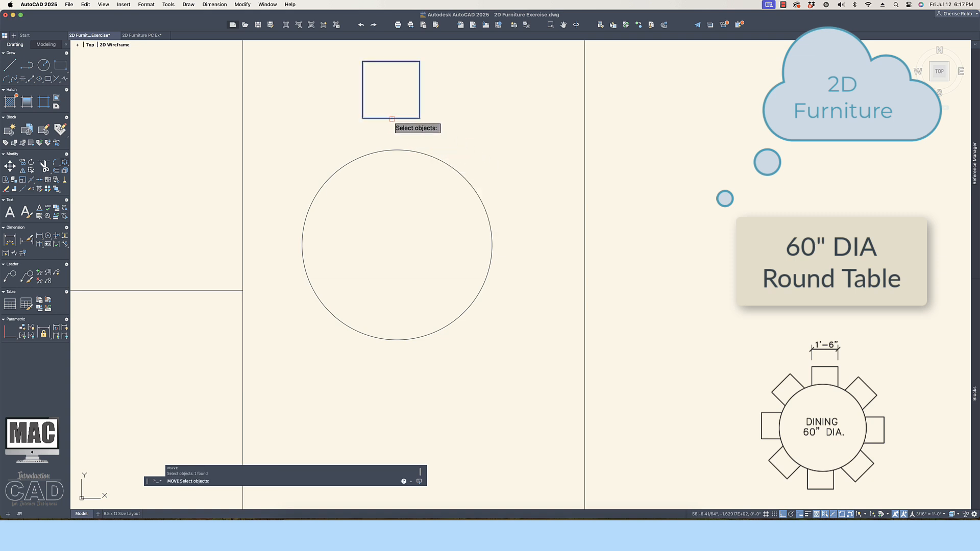
pyautogui.press('Return')
pyautogui.click(391, 118)
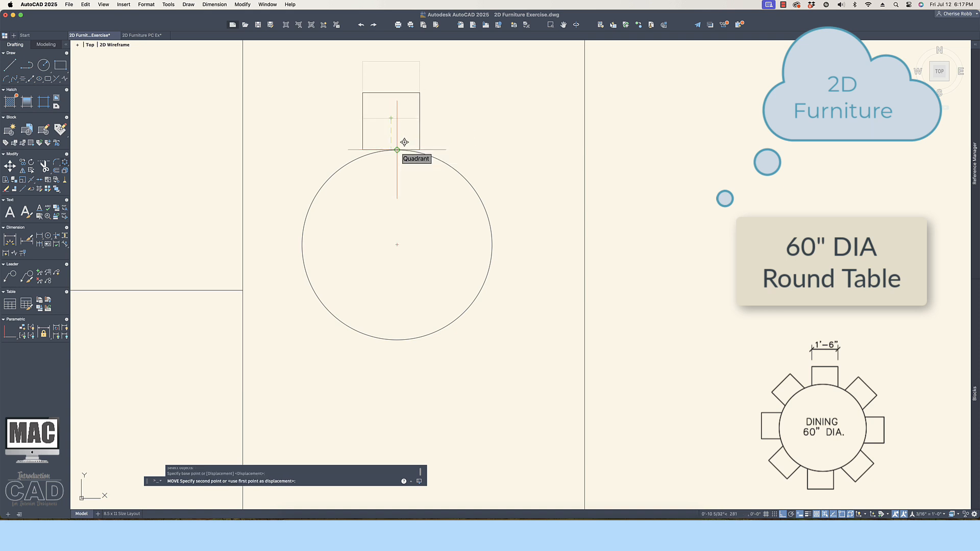
pyautogui.click(404, 142)
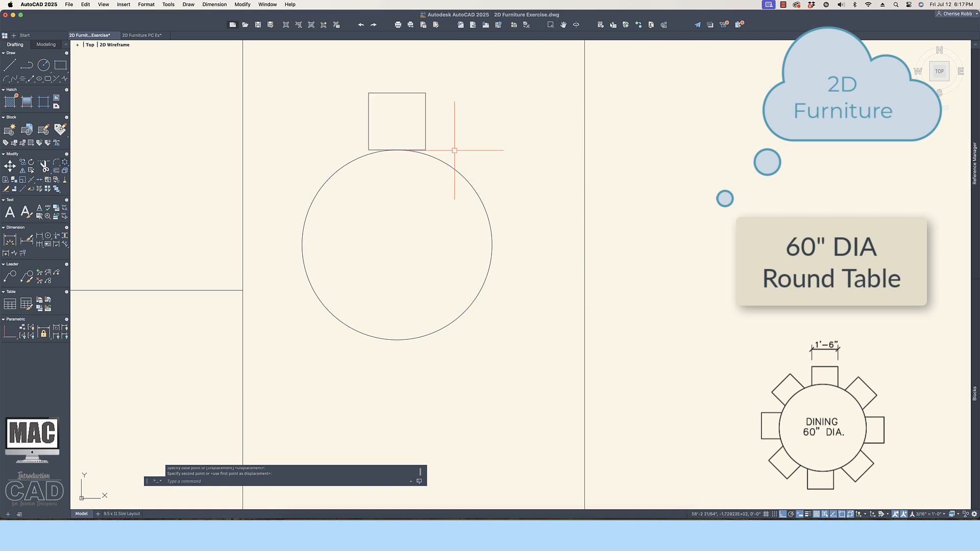
# - Move the chair 3" straight down so it overlaps the round table
pyautogui.write('m')
pyautogui.press('Return')
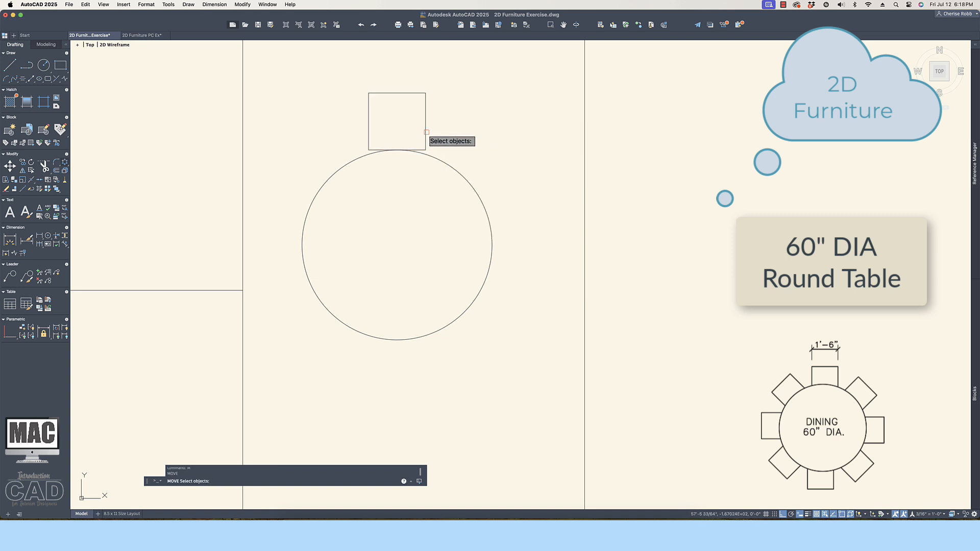
pyautogui.click(426, 132)
pyautogui.press('Return')
pyautogui.click(401, 111)
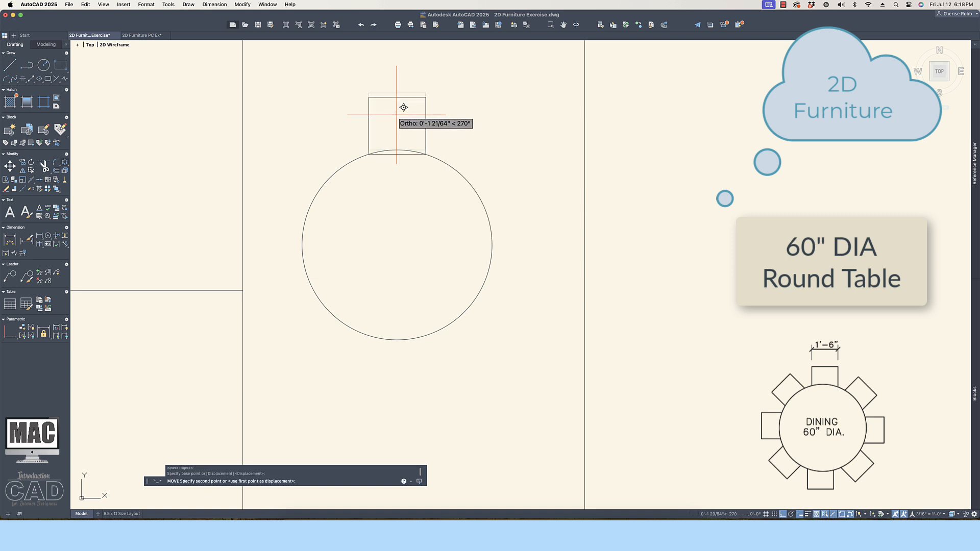
pyautogui.write('3')
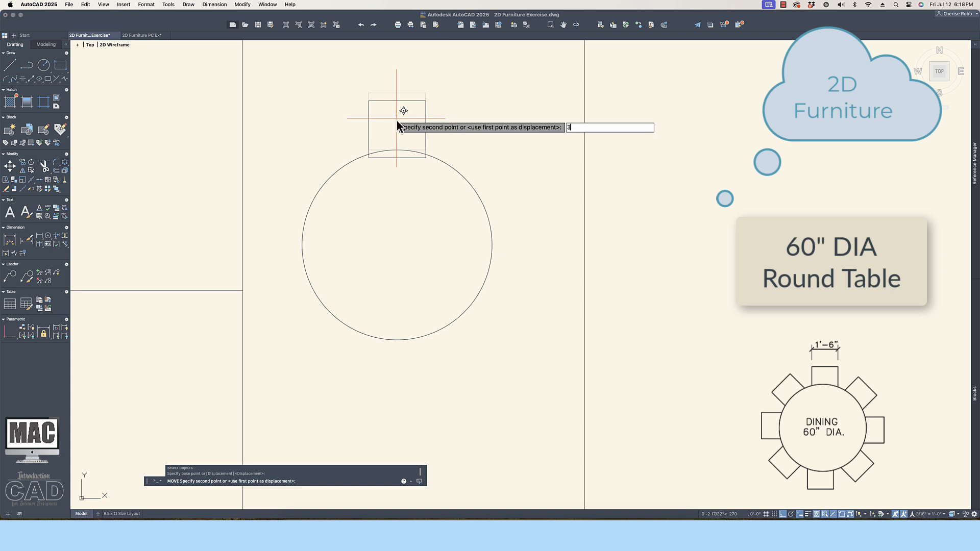
pyautogui.press('Return')
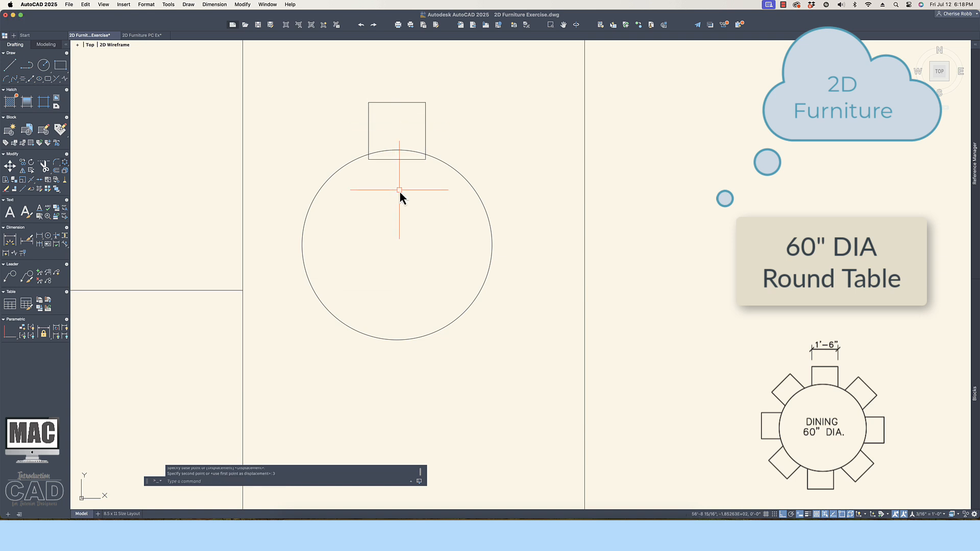
# - Trim away the parts of the chair's outline that lie inside the round table
pyautogui.write('tr')
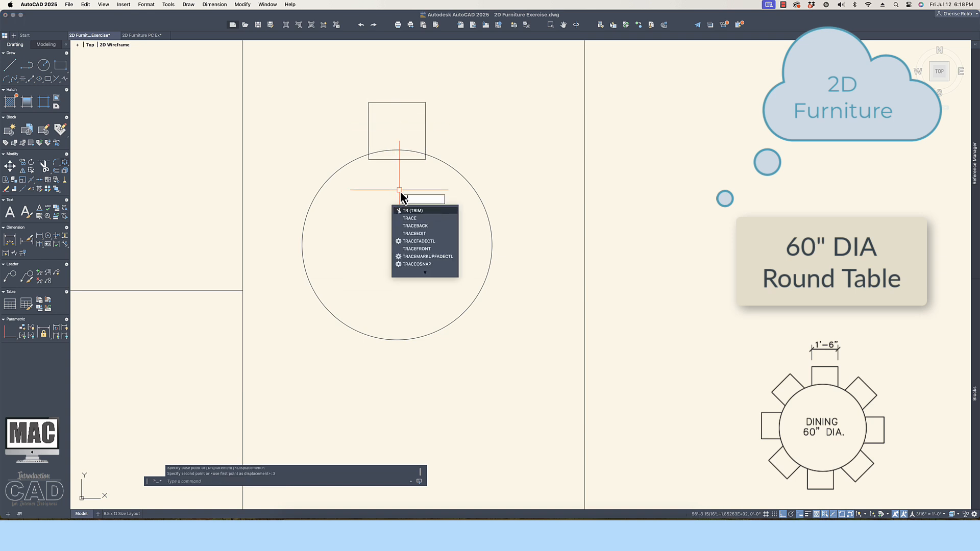
pyautogui.click(428, 210)
pyautogui.click(421, 159)
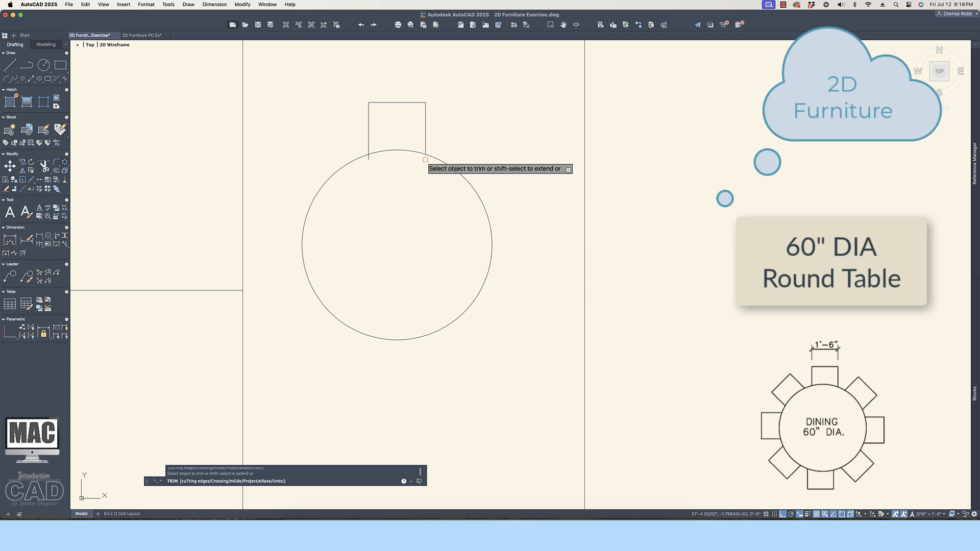
pyautogui.press('Return')
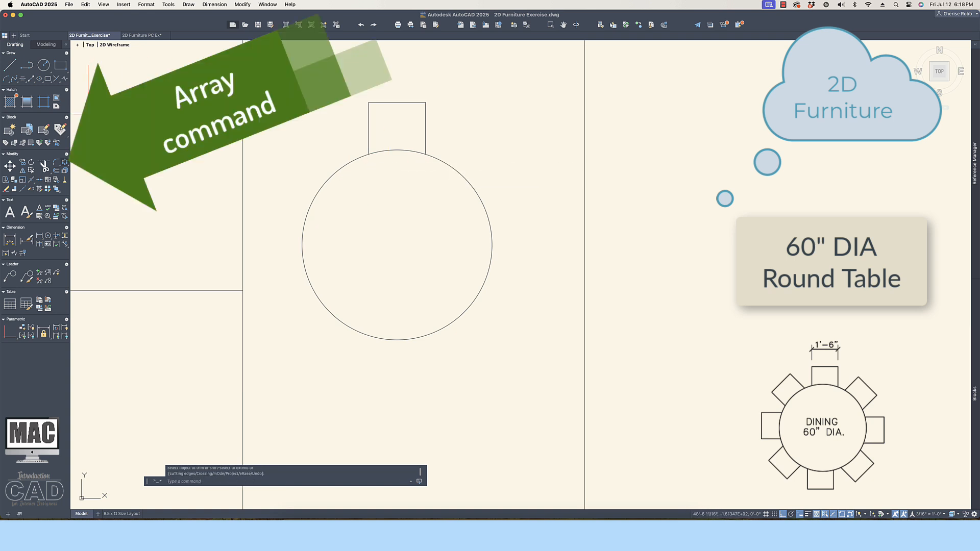
# - Create a polar array of 8 chairs around the round table's center
pyautogui.click(66, 163)
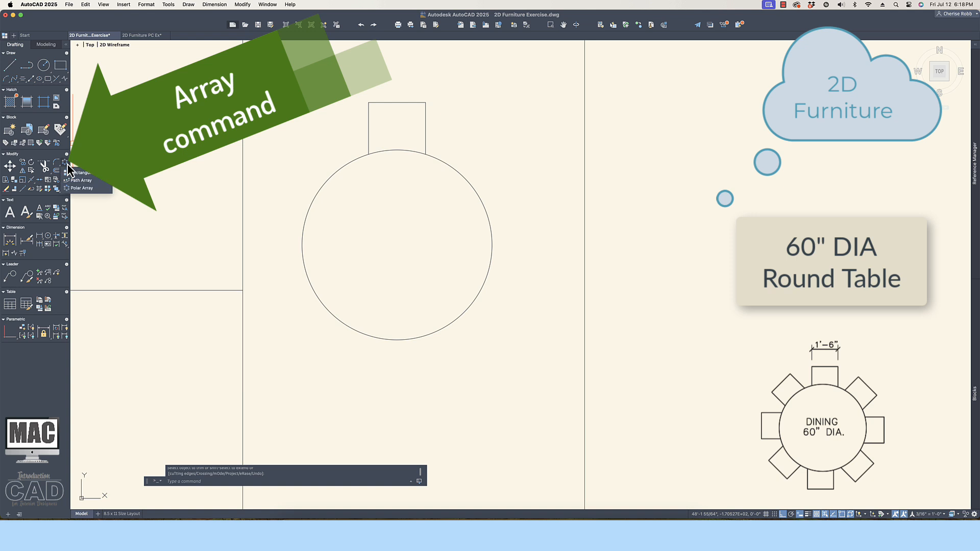
pyautogui.click(103, 191)
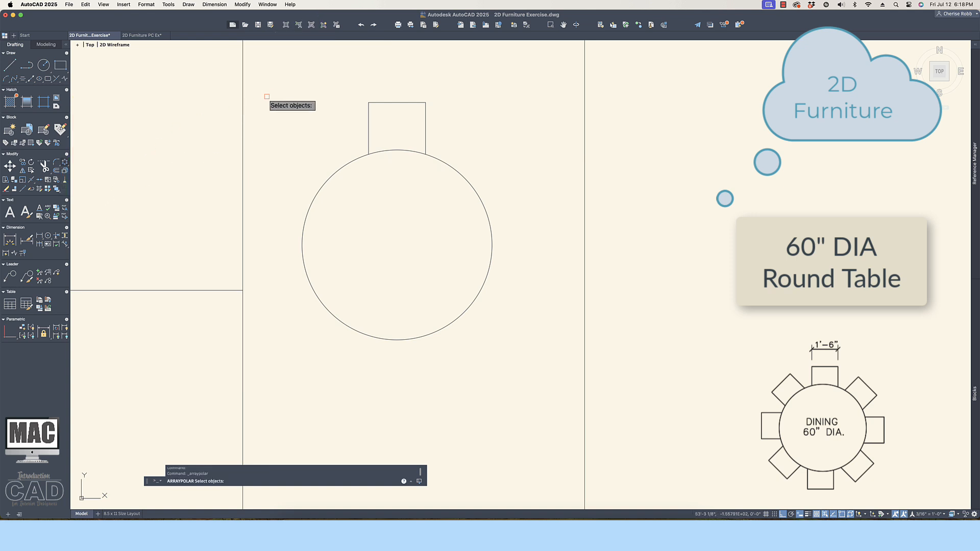
pyautogui.click(388, 102)
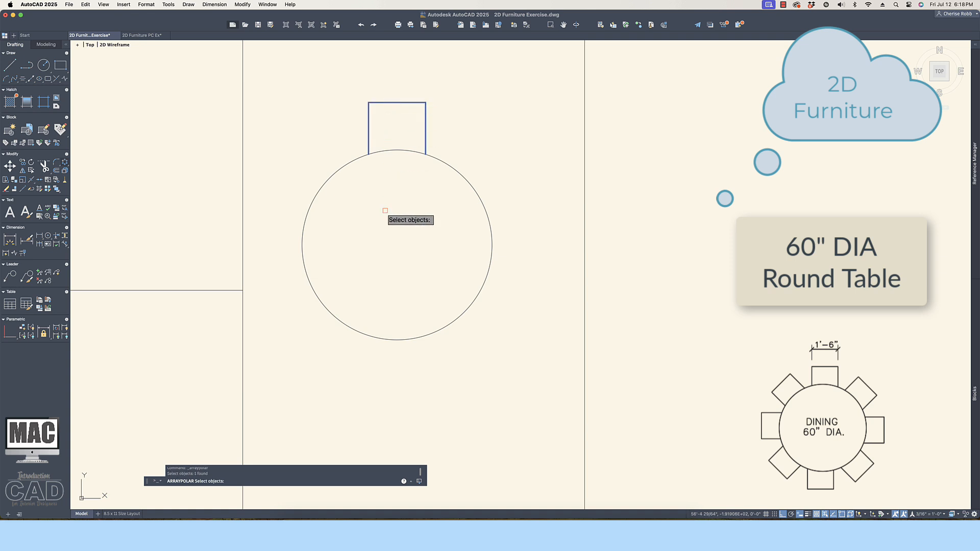
pyautogui.press('Return')
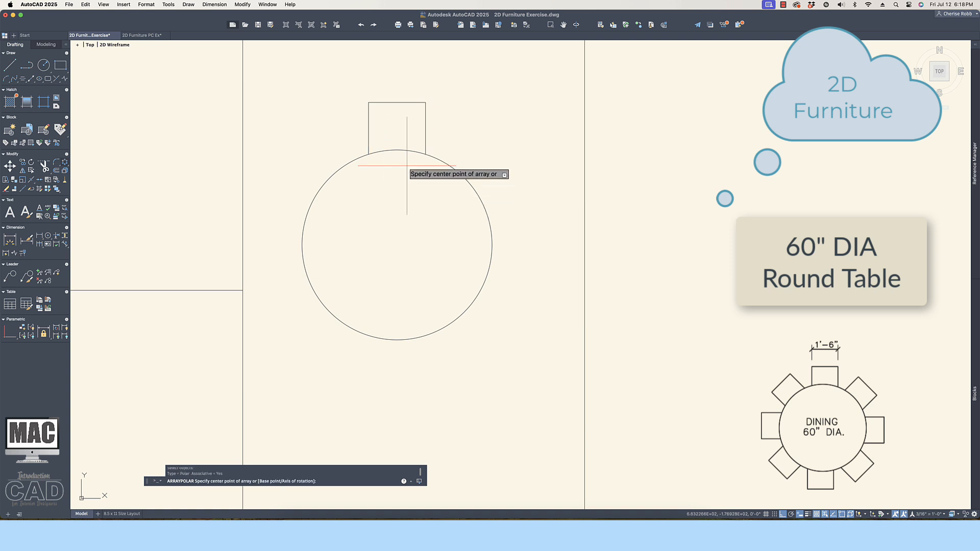
pyautogui.click(397, 245)
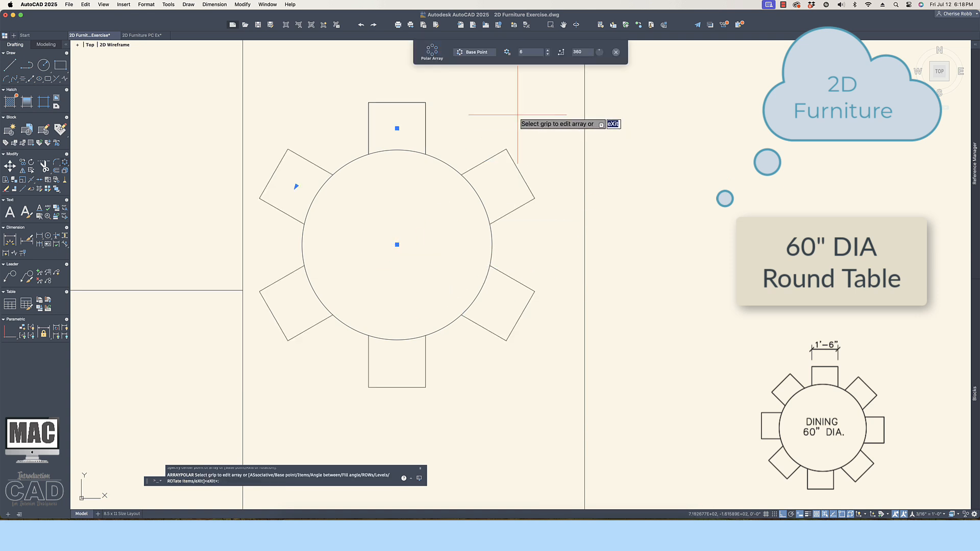
pyautogui.doubleClick(526, 52)
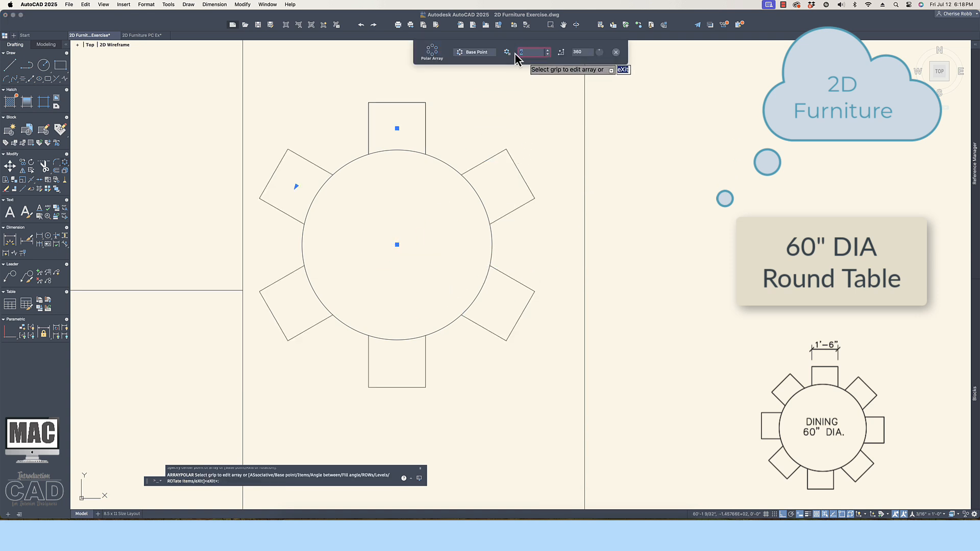
pyautogui.press('Return')
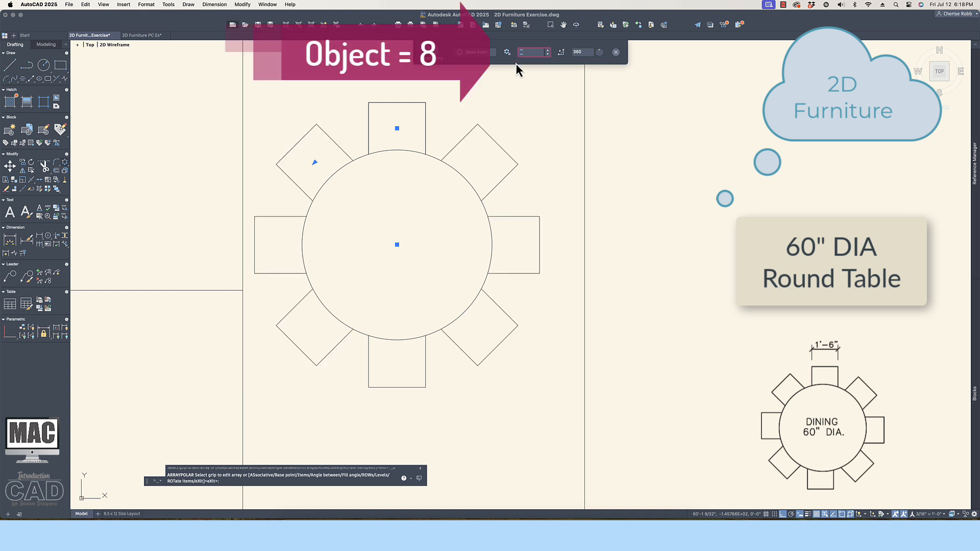
pyautogui.press('Return')
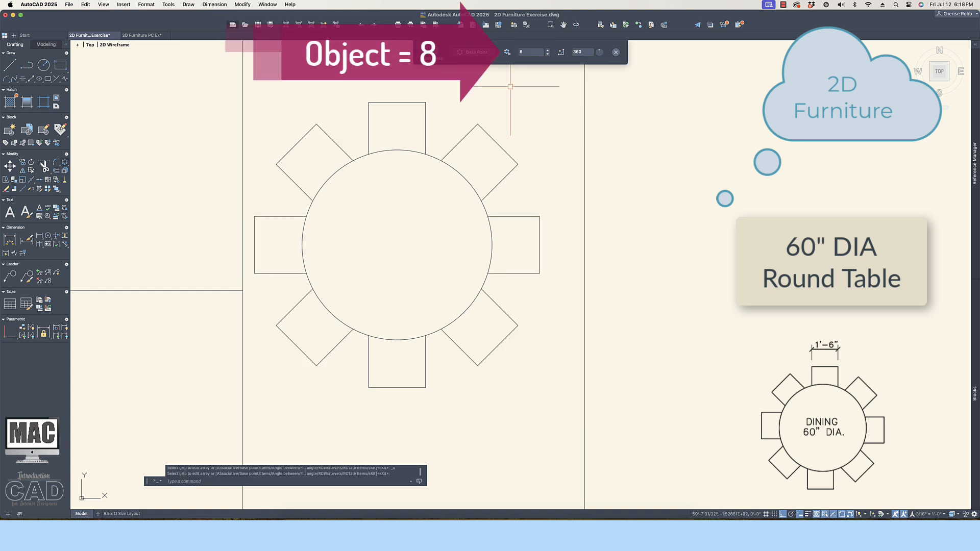
# - Turn Ortho off and move the "60" DIA." label from the list of furniture names to the middle of the round table
pyautogui.scroll(-4, 510, 87)
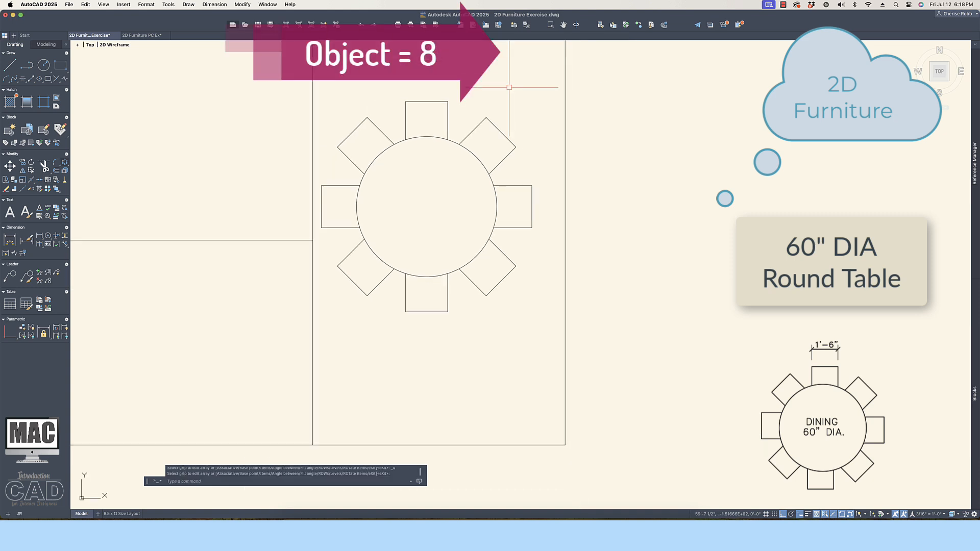
pyautogui.scroll(-3, 501, 93)
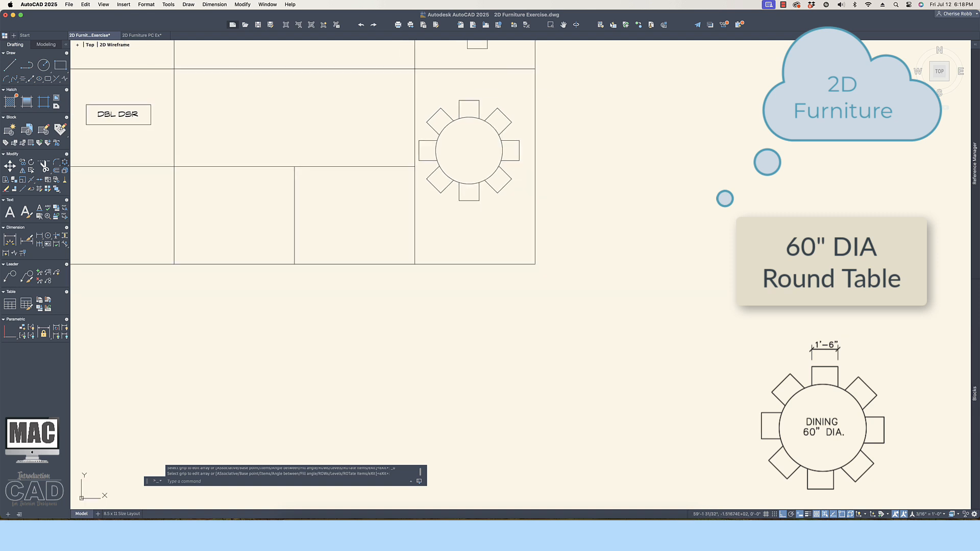
pyautogui.moveTo(507, 94)
pyautogui.mouseDown(button='middle')
pyautogui.moveTo(628, 163)
pyautogui.moveTo(625, 190)
pyautogui.mouseUp(button='middle')
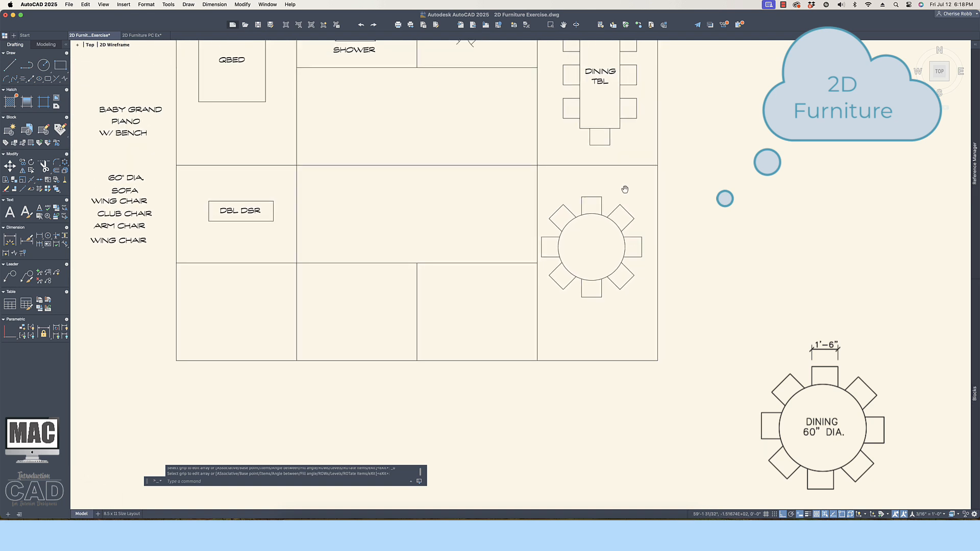
pyautogui.press('F8')
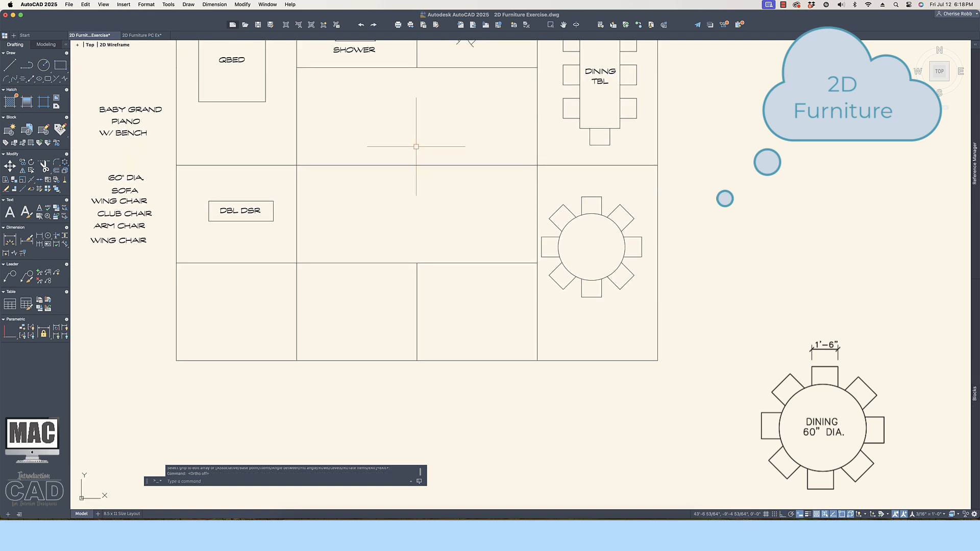
pyautogui.write('m')
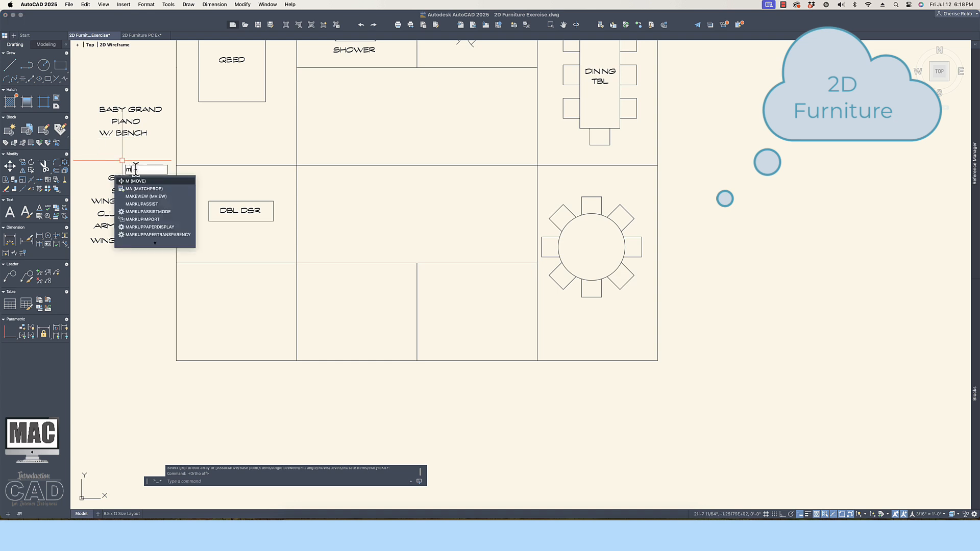
pyautogui.press('Return')
pyautogui.click(123, 177)
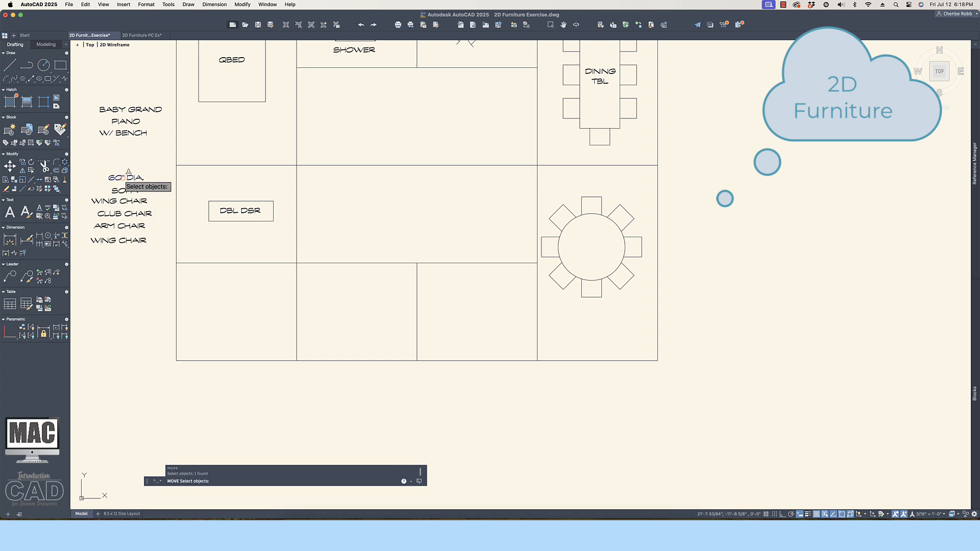
pyautogui.press('Return')
pyautogui.click(129, 172)
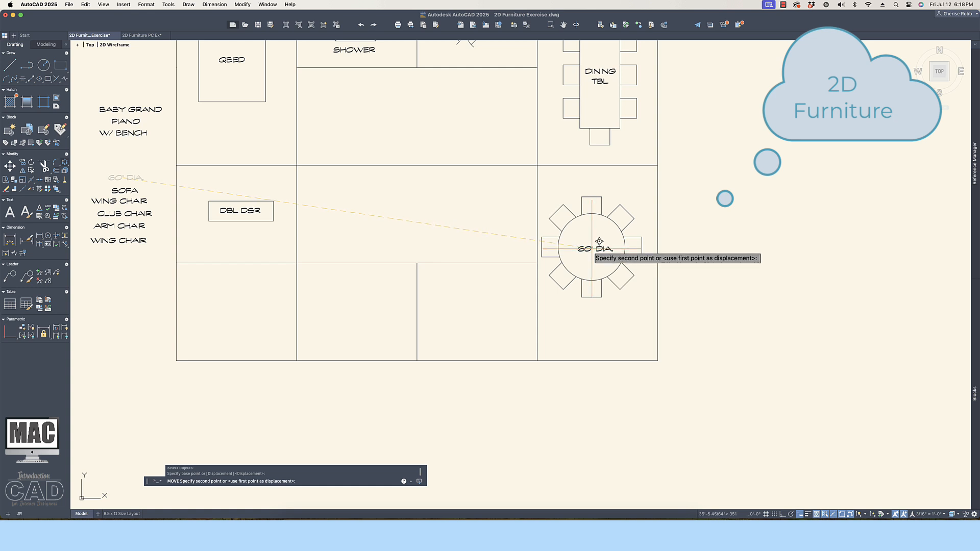
pyautogui.click(598, 239)
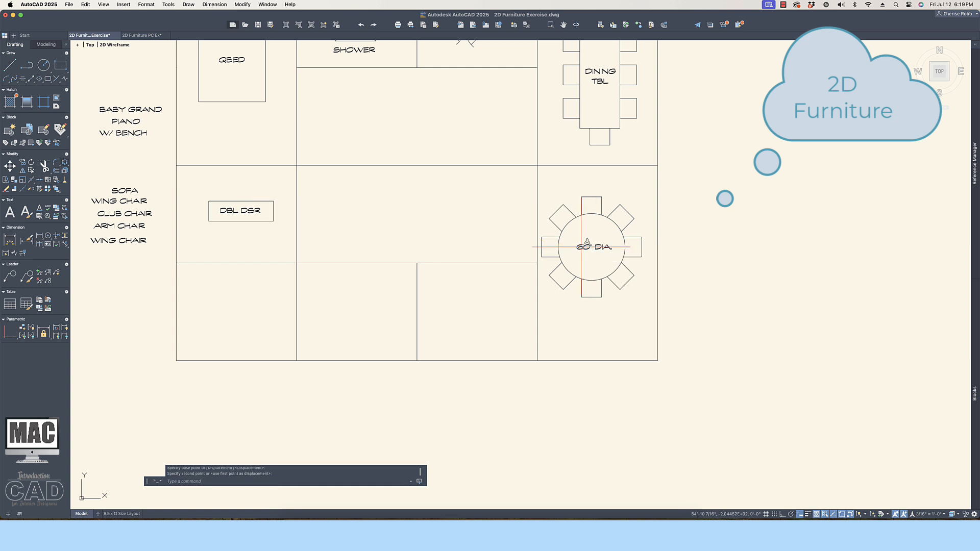